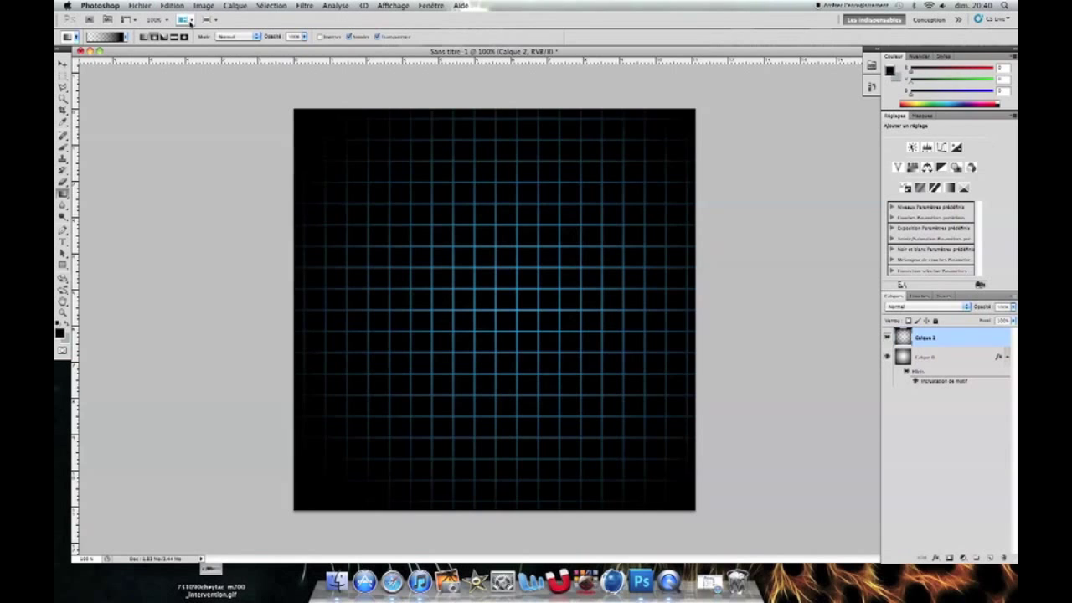
# Step: Create a new 51 × 51 pixel RGB document at 72 pixels/cm with a white background
pyautogui.click(134, 5)
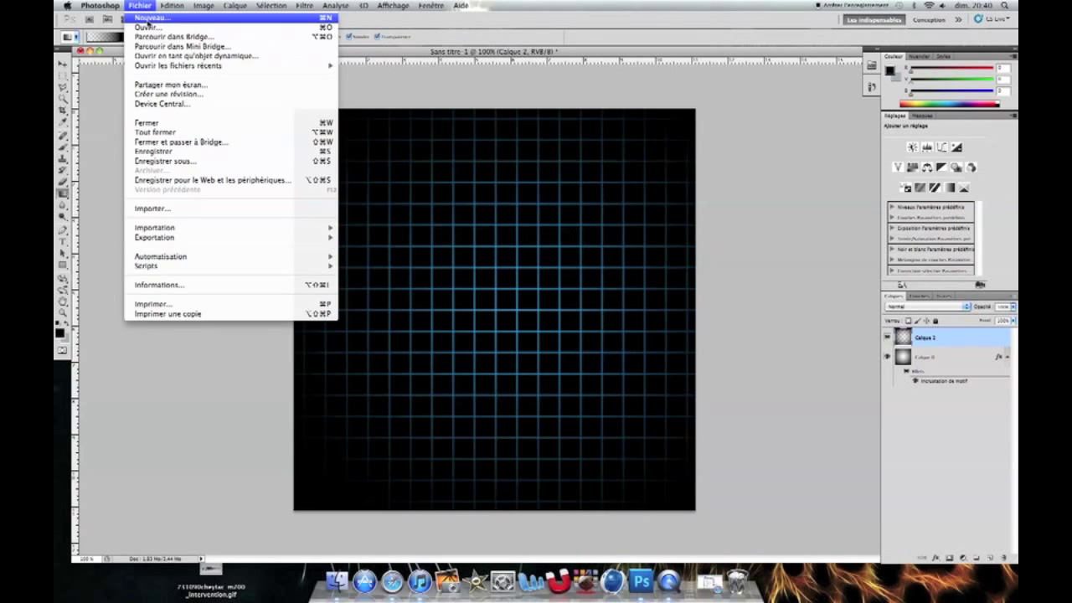
pyautogui.click(147, 19)
pyautogui.click(473, 253)
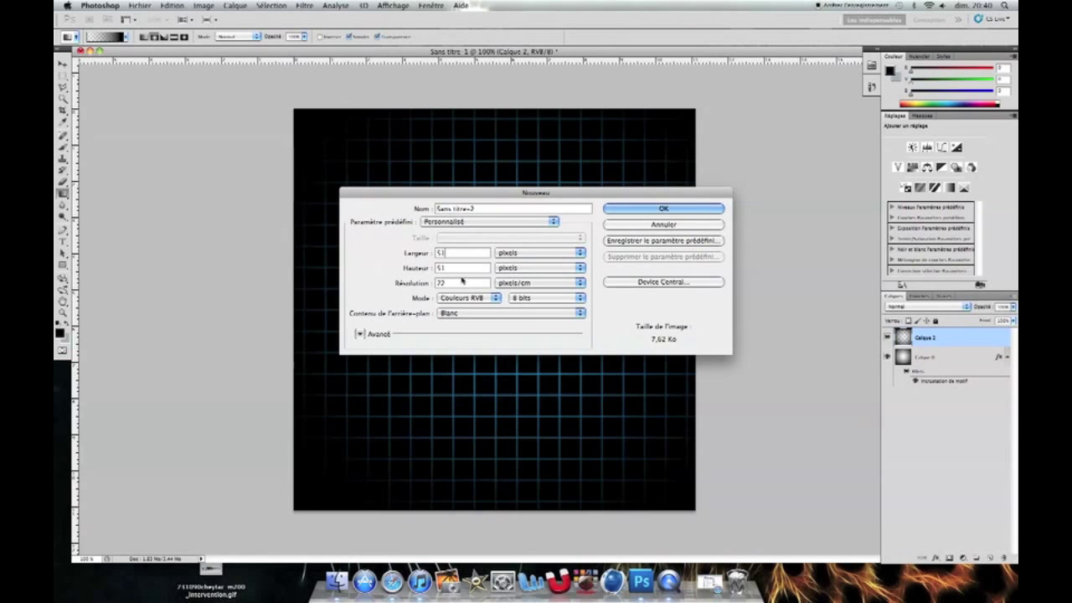
pyautogui.click(629, 209)
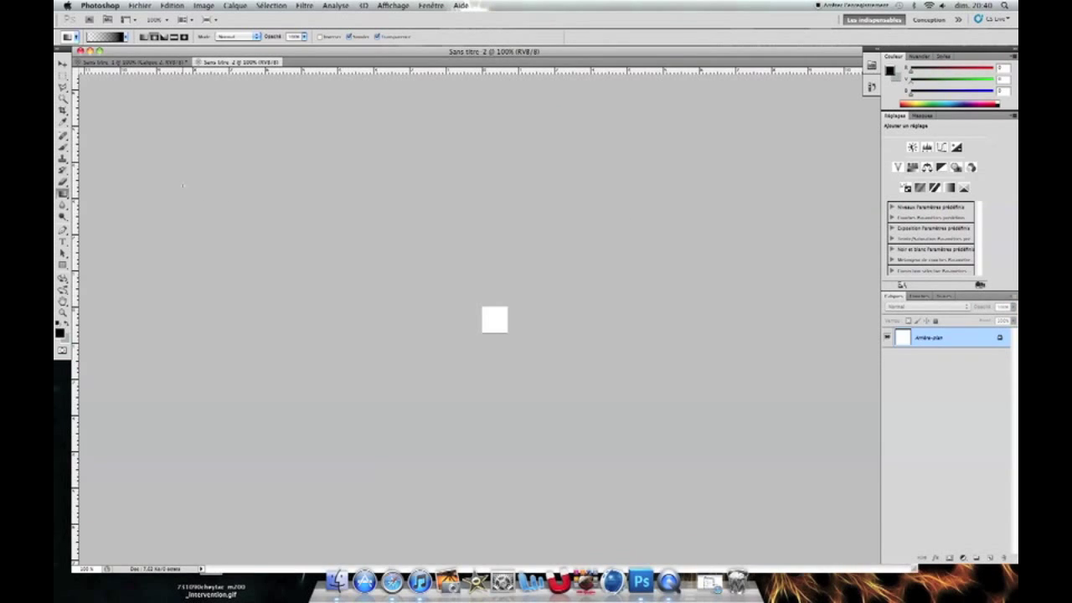
# Step: Zoom the new document to 1600% and enlarge its window to show the whole canvas
pyautogui.press('super+plus')
pyautogui.press('super+plus')
pyautogui.press('super+plus')
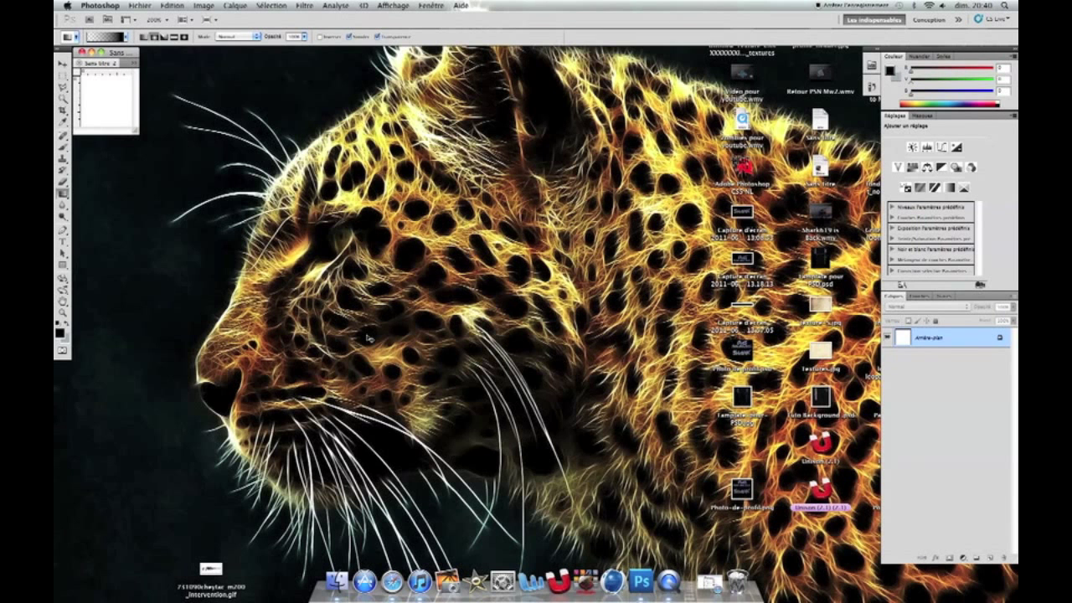
pyautogui.press('super+plus')
pyautogui.press('super+plus')
pyautogui.press('super+plus')
pyautogui.press('super+plus')
pyautogui.press('super+plus')
pyautogui.press('super+plus')
pyautogui.press('super+plus')
pyautogui.press('super+plus')
pyautogui.press('super+plus')
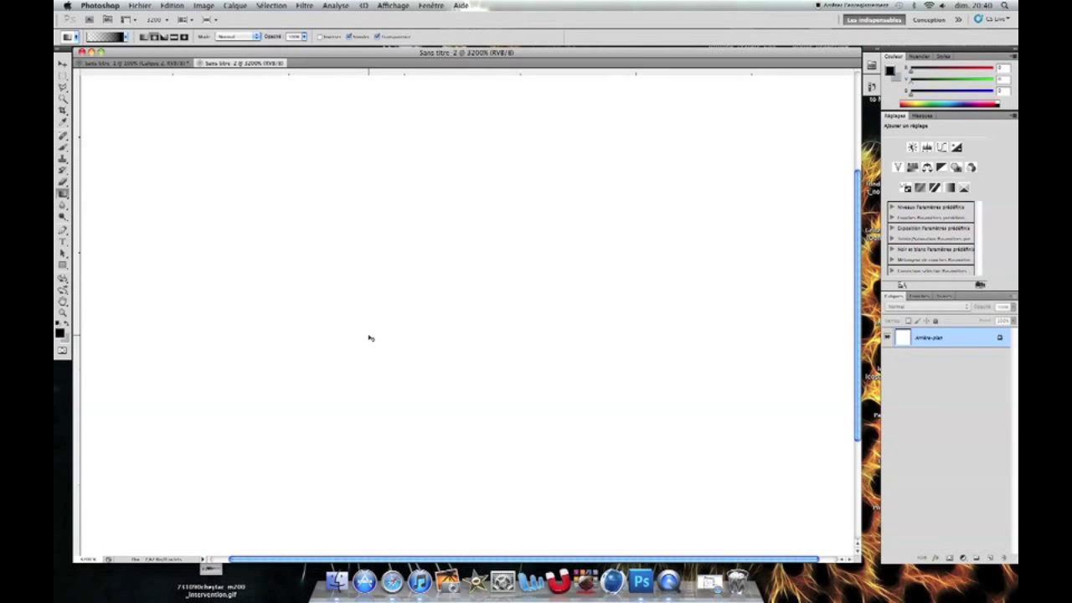
pyautogui.press('super+minus')
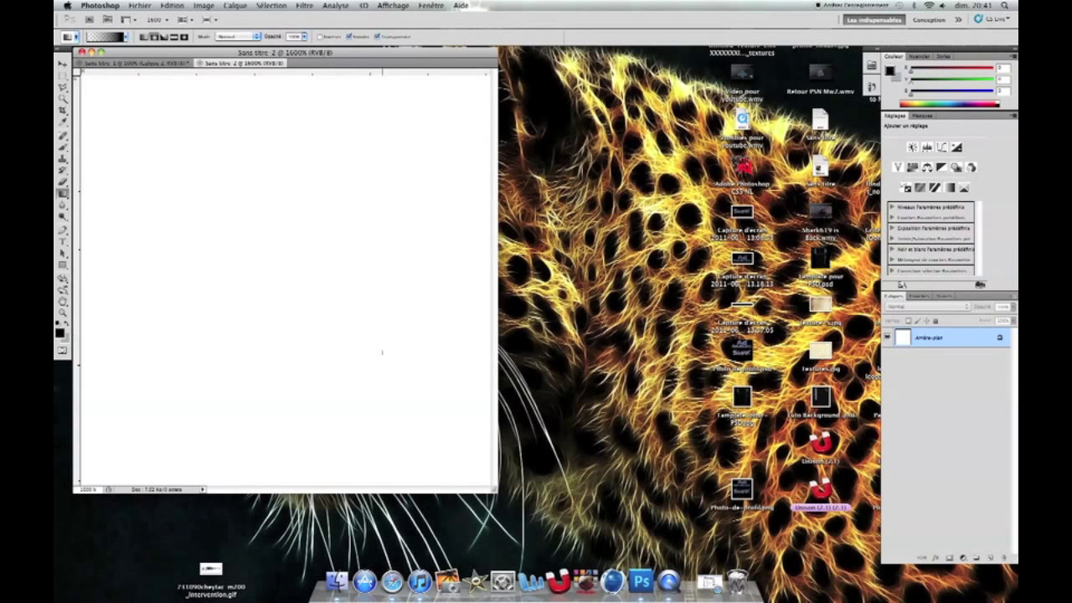
pyautogui.moveTo(496, 490); pyautogui.dragTo(908, 563)
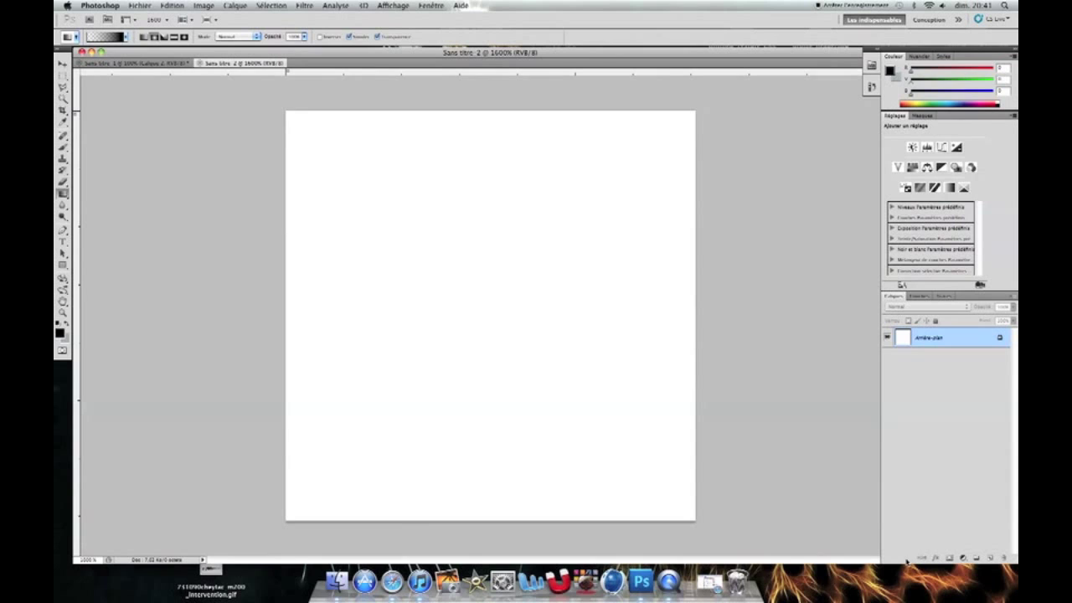
# Step: Convert the locked background into the regular layer Calque 0, delete its entire white fill and clear the selection
pyautogui.doubleClick(1000, 339)
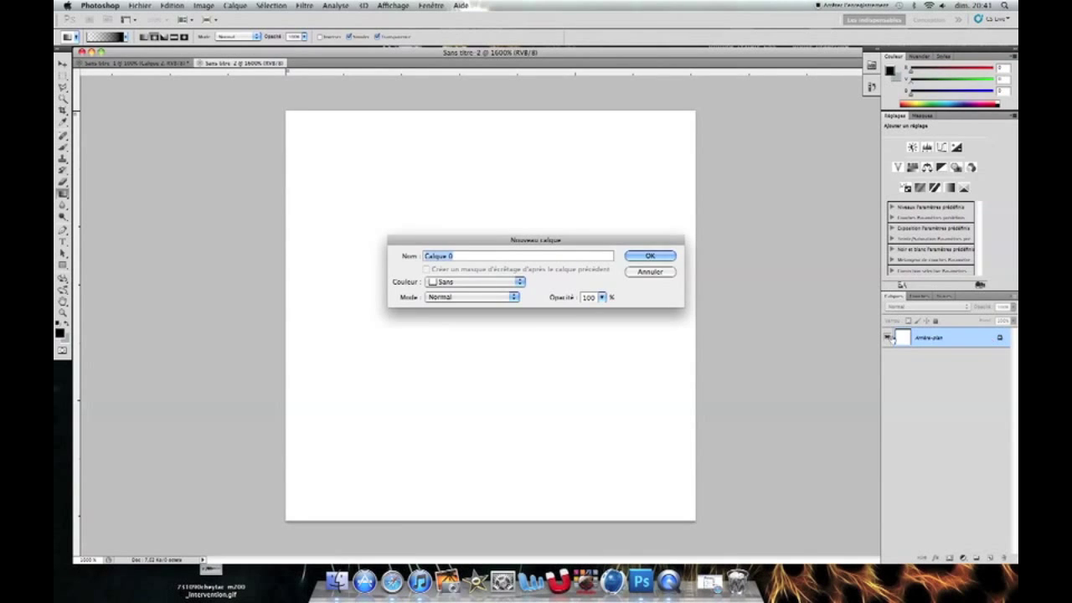
pyautogui.click(642, 257)
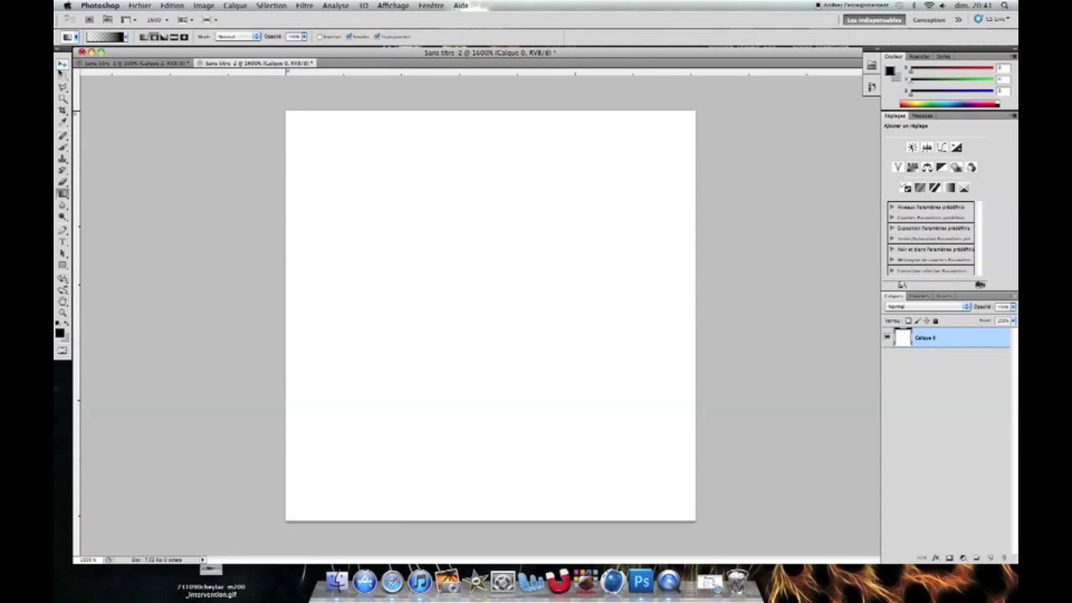
pyautogui.click(63, 75)
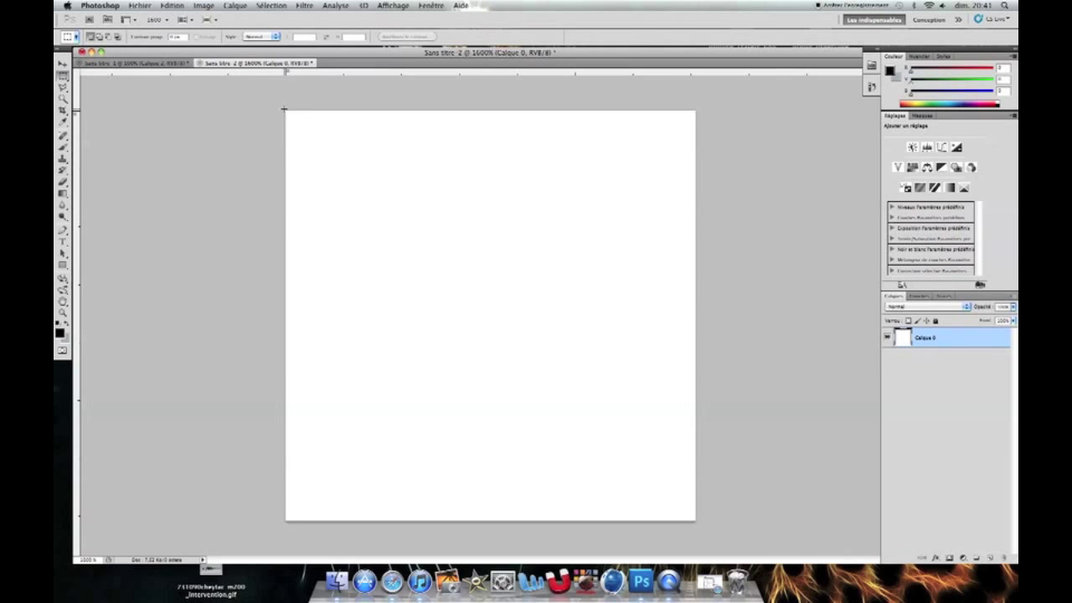
pyautogui.moveTo(317, 130); pyautogui.dragTo(699, 524)
pyautogui.press('Delete')
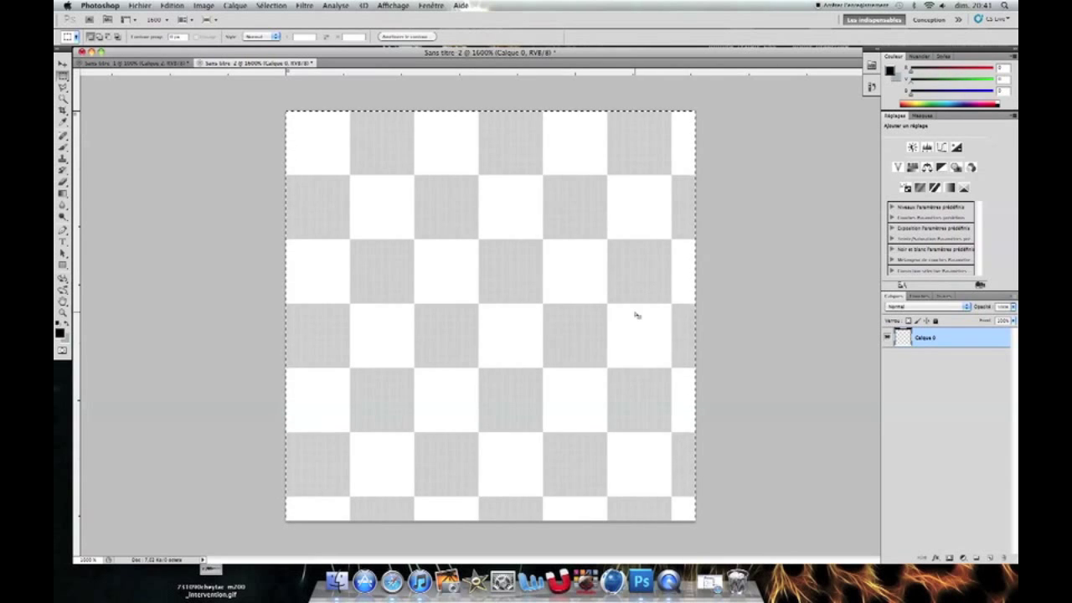
pyautogui.click(901, 394)
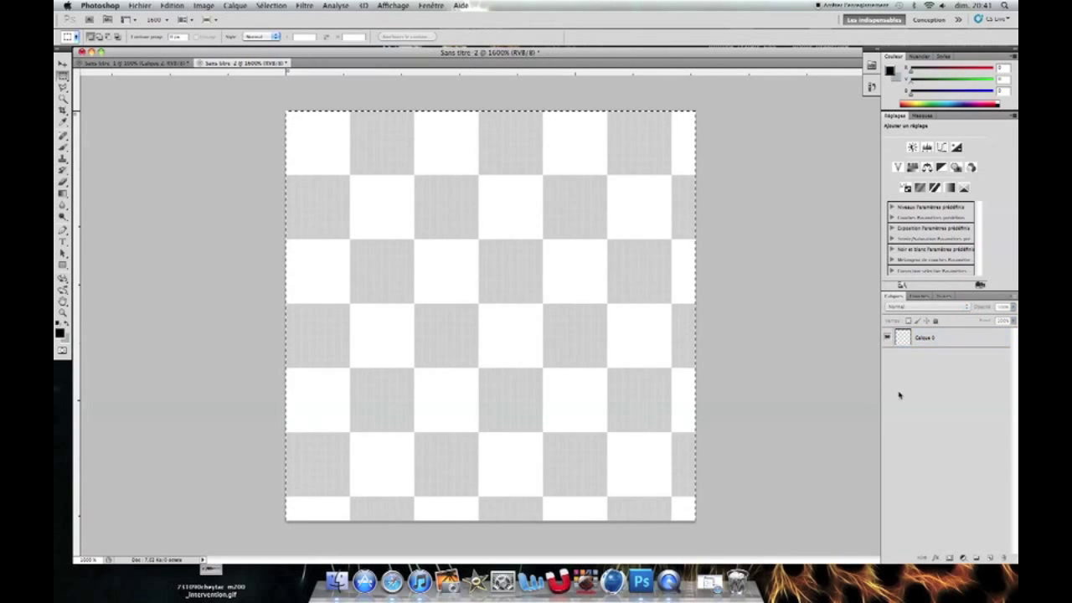
pyautogui.click(279, 186)
pyautogui.moveTo(342, 52); pyautogui.dragTo(341, 51)
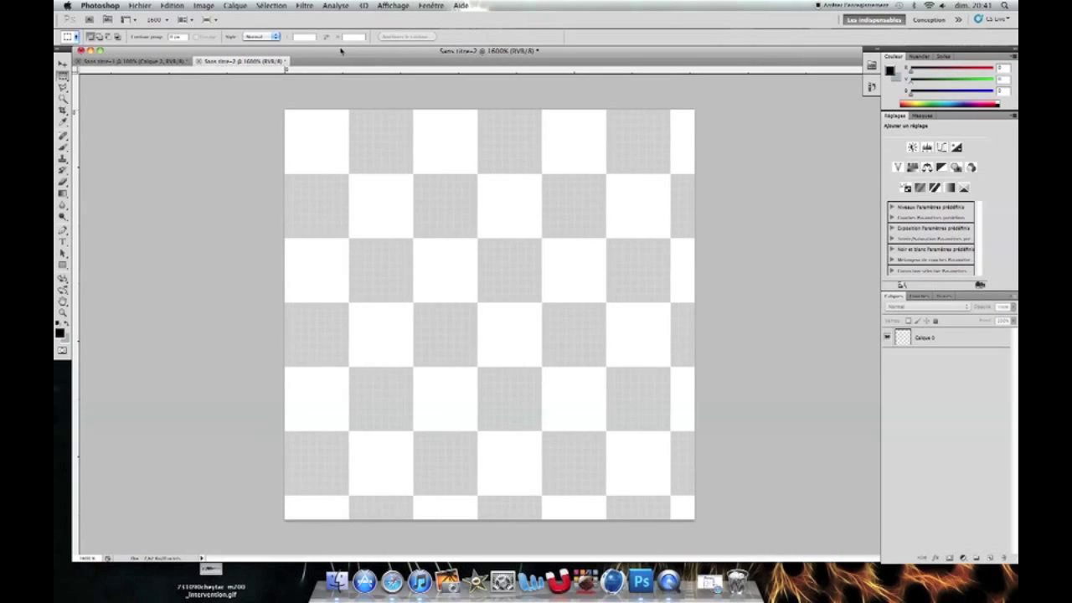
# Step: Activate the Brush tool and reselect the Calque 0 layer for painting
pyautogui.click(62, 147)
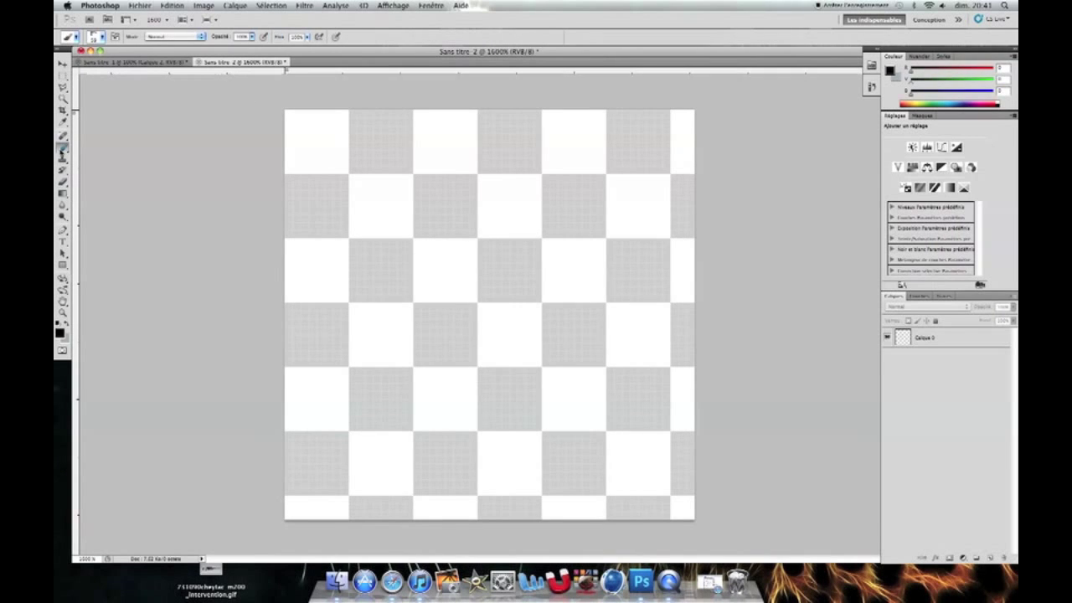
pyautogui.click(226, 160)
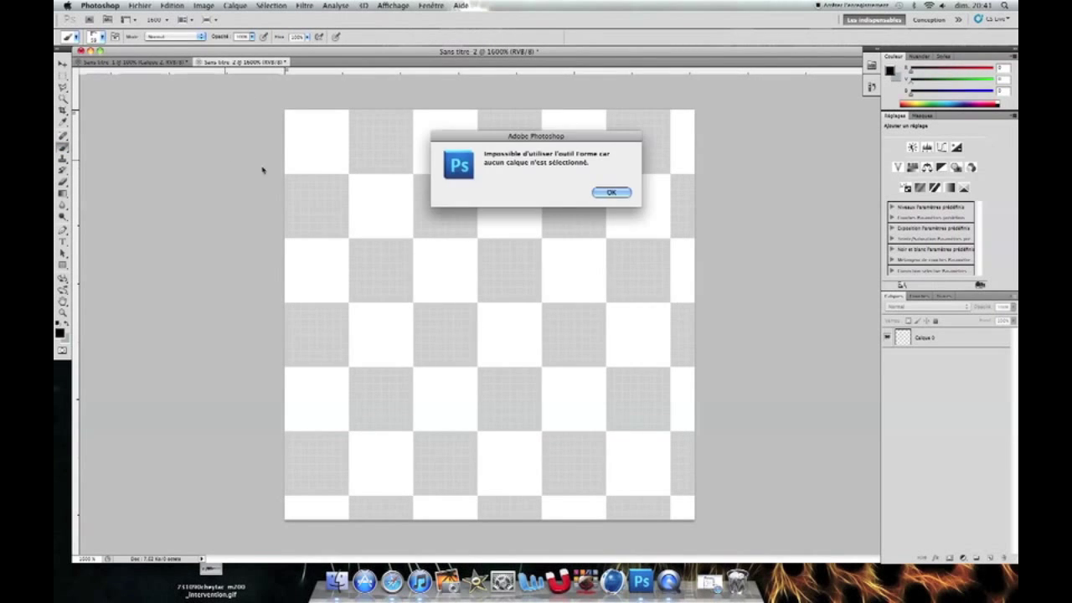
pyautogui.click(606, 193)
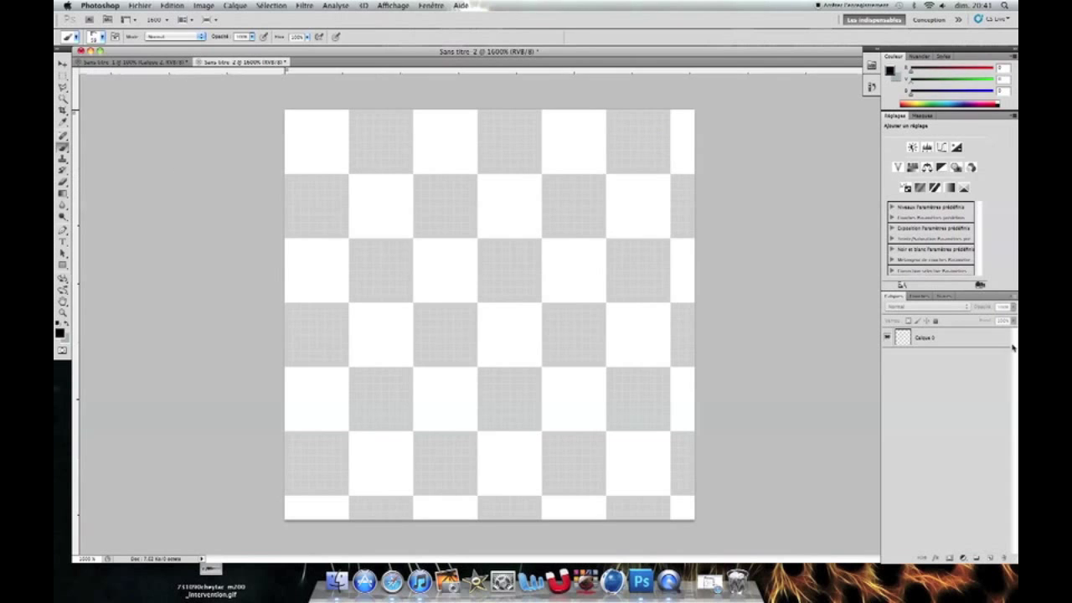
pyautogui.click(984, 341)
# Step: Choose the hard round tip for the Brush and reduce its size to a few pixels
pyautogui.click(62, 136)
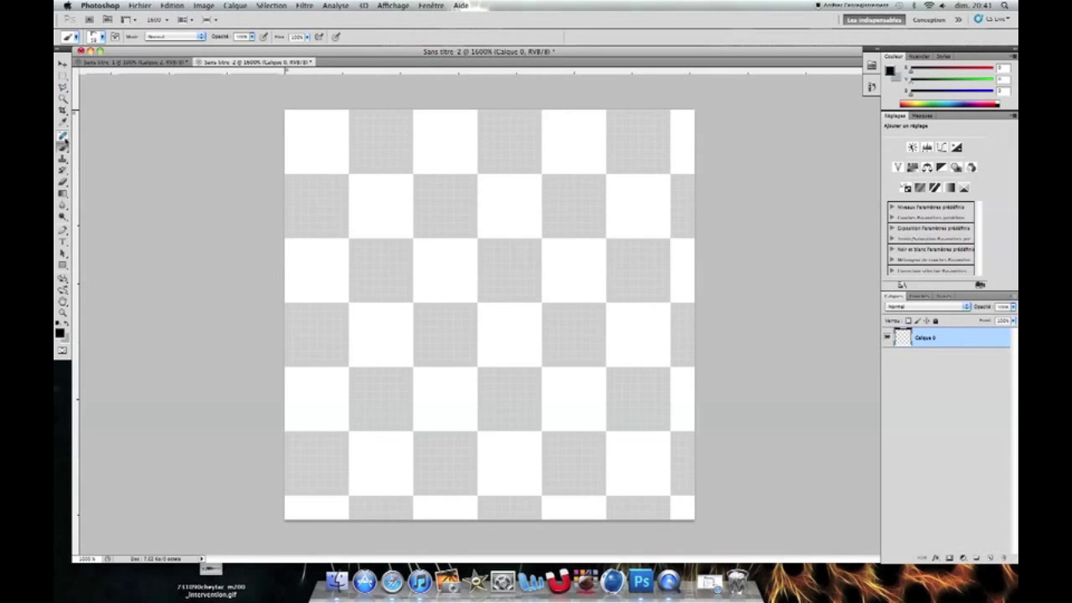
pyautogui.rightClick(156, 162)
pyautogui.moveTo(95, 173)
pyautogui.mouseDown()
pyautogui.moveTo(598, 139)
pyautogui.moveTo(668, 224)
pyautogui.mouseUp()
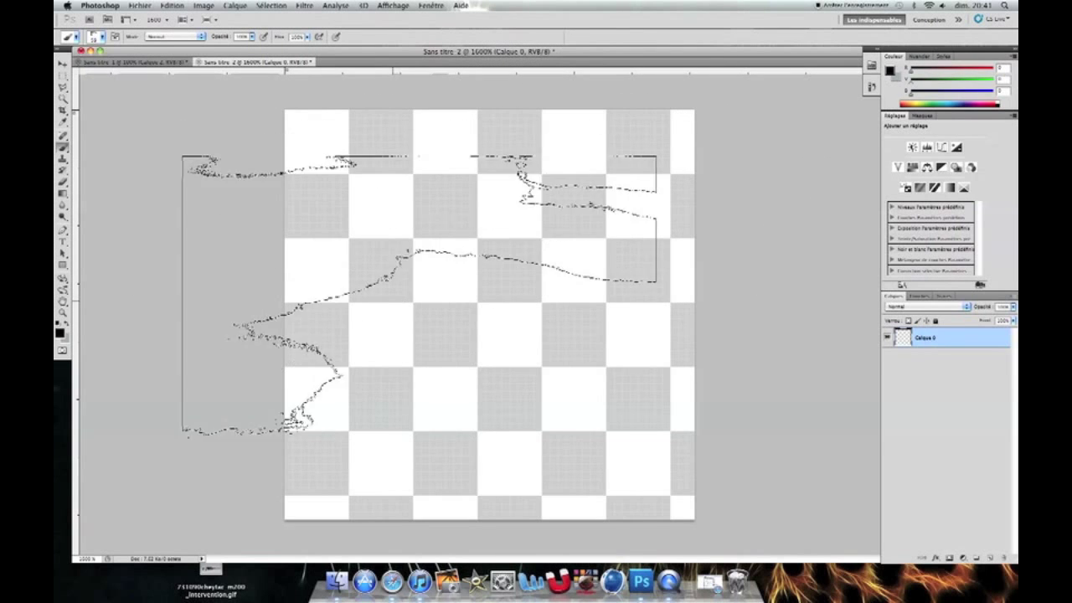
pyautogui.rightClick(400, 211)
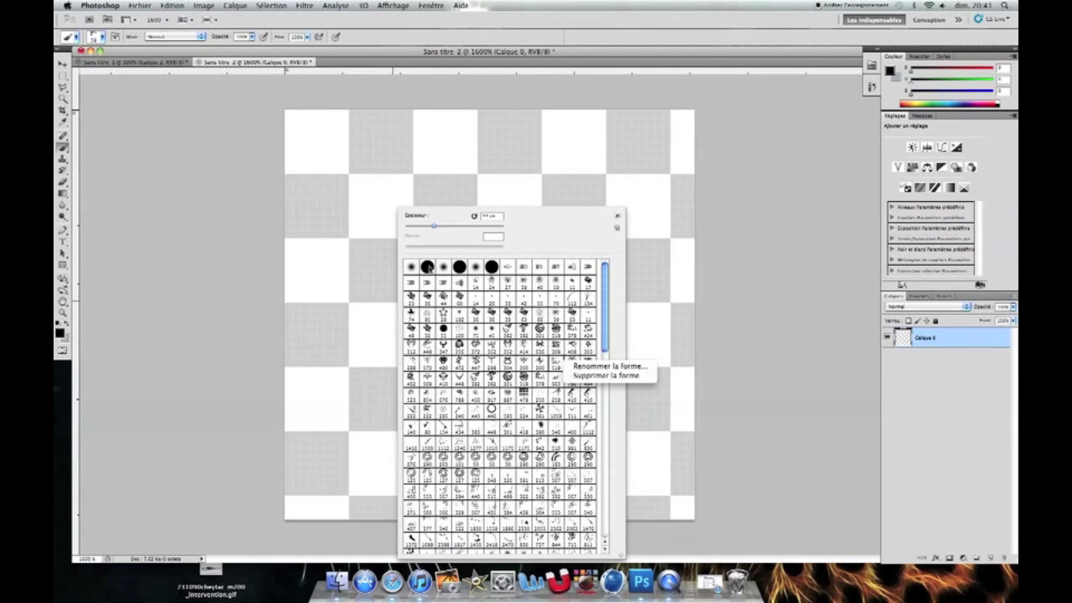
pyautogui.click(427, 267)
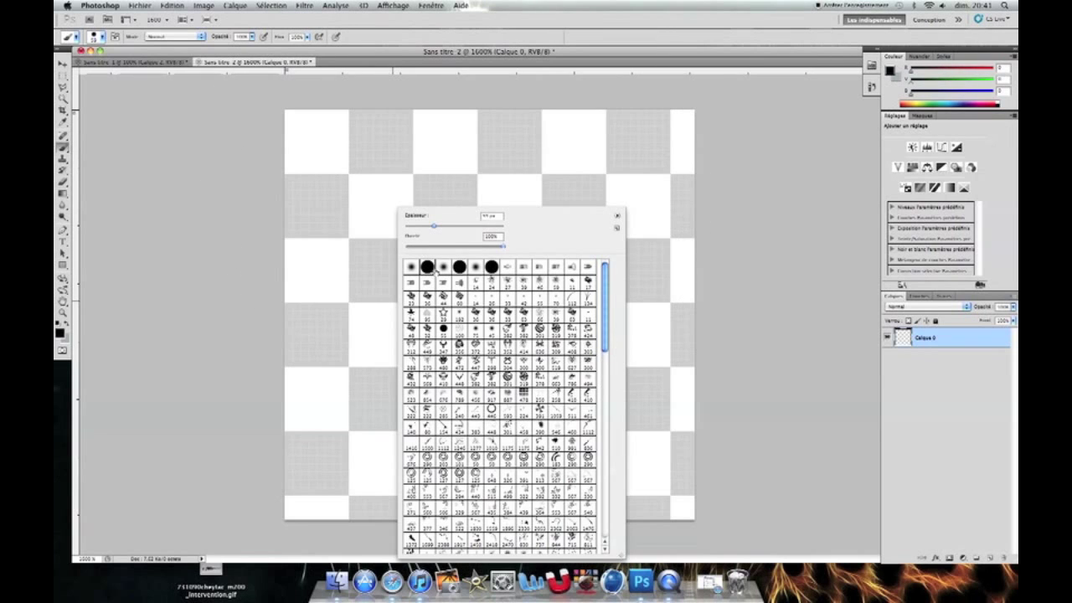
pyautogui.moveTo(434, 226); pyautogui.dragTo(424, 226)
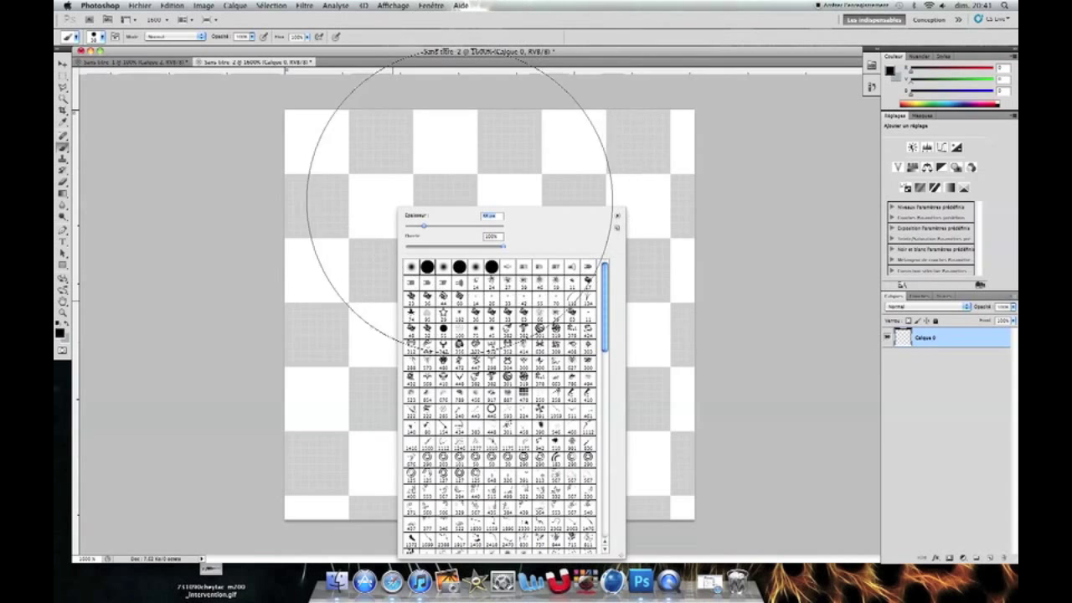
pyautogui.moveTo(421, 227); pyautogui.dragTo(408, 226)
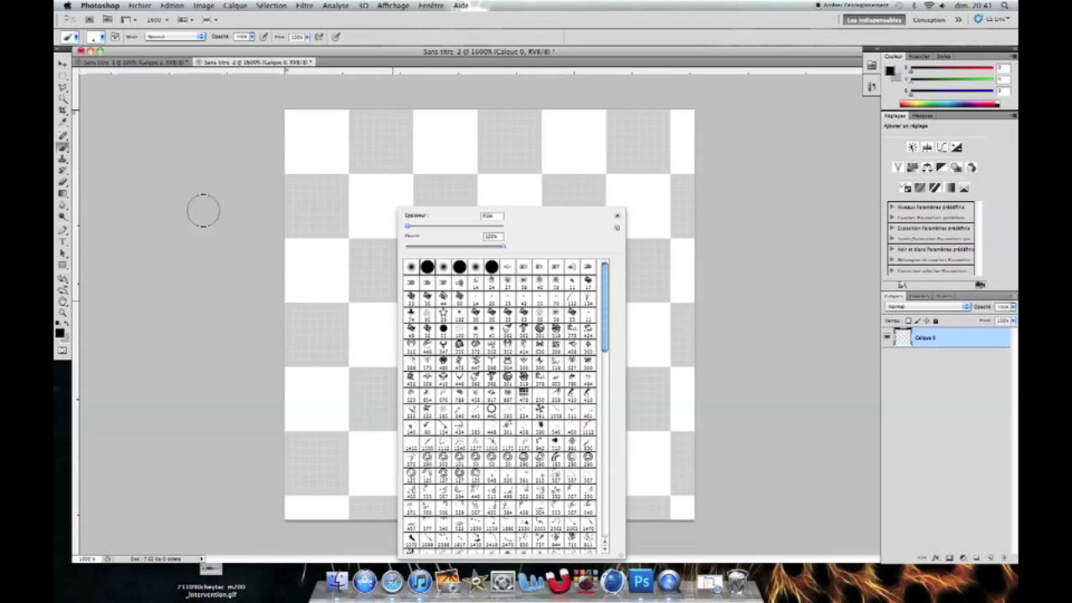
# Step: Switch from the Brush to the Pencil tool and review its tip settings
pyautogui.moveTo(63, 146); pyautogui.dragTo(105, 159)
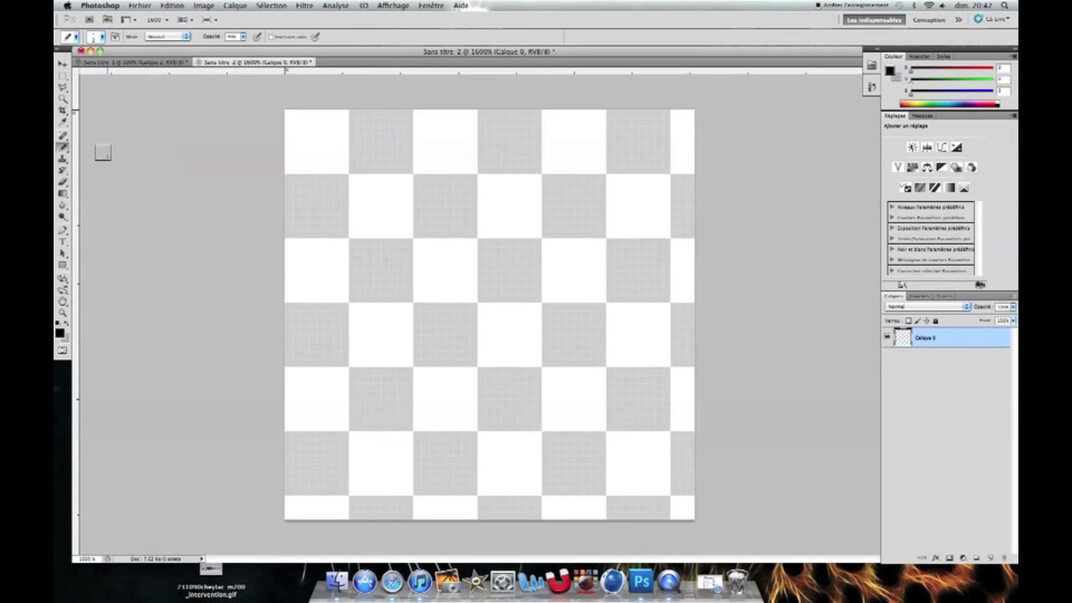
pyautogui.rightClick(498, 126)
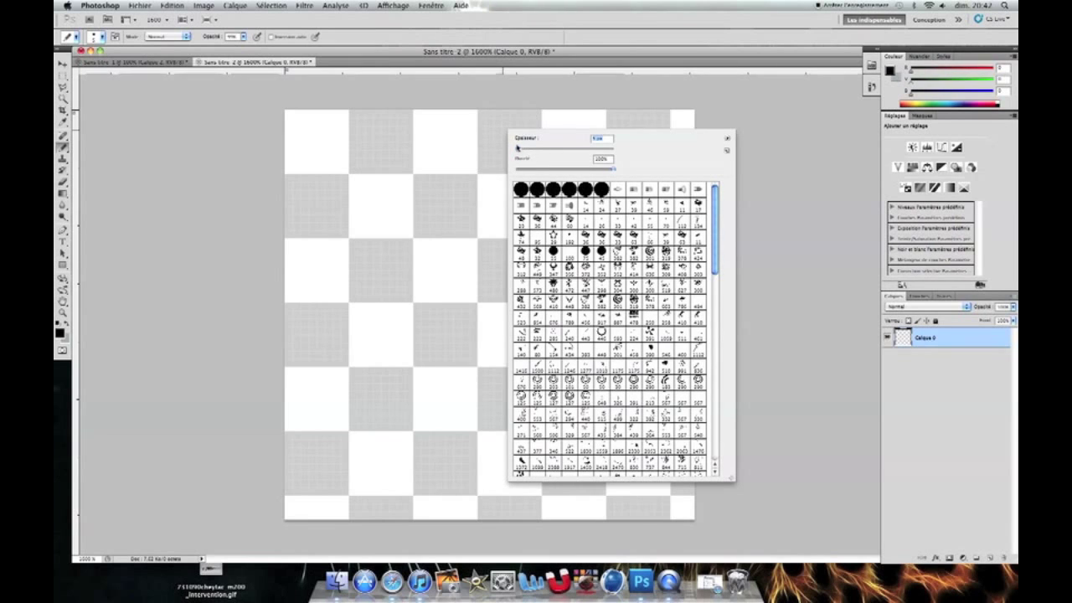
pyautogui.click(491, 88)
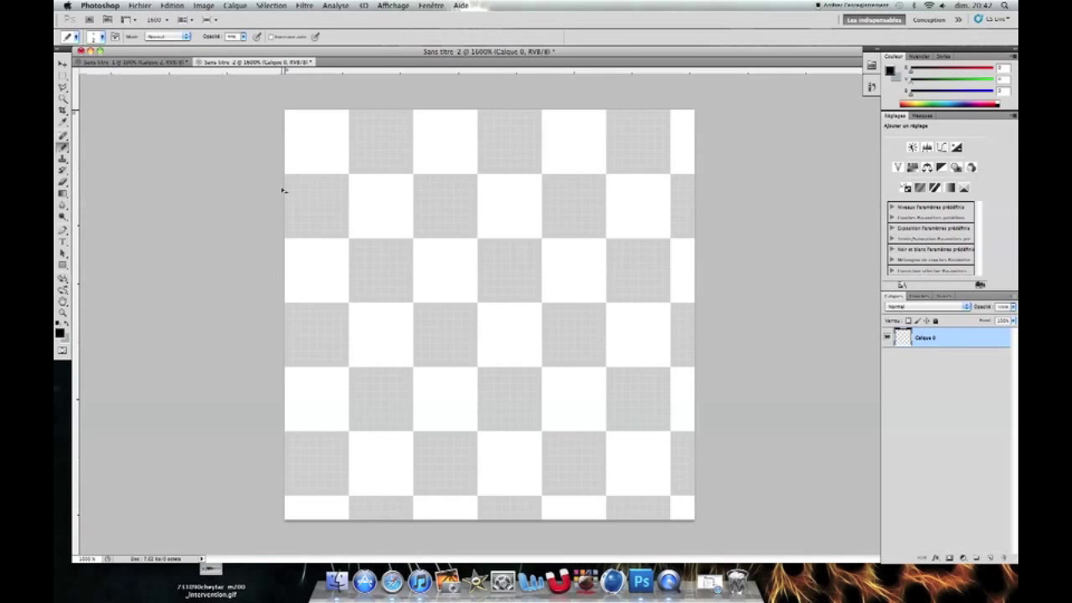
# Step: Draw a straight black vertical pencil line through the middle of the canvas, from the upper edge to the lower edge
pyautogui.scroll(-1, 284, 190)
pyautogui.press('super+r')
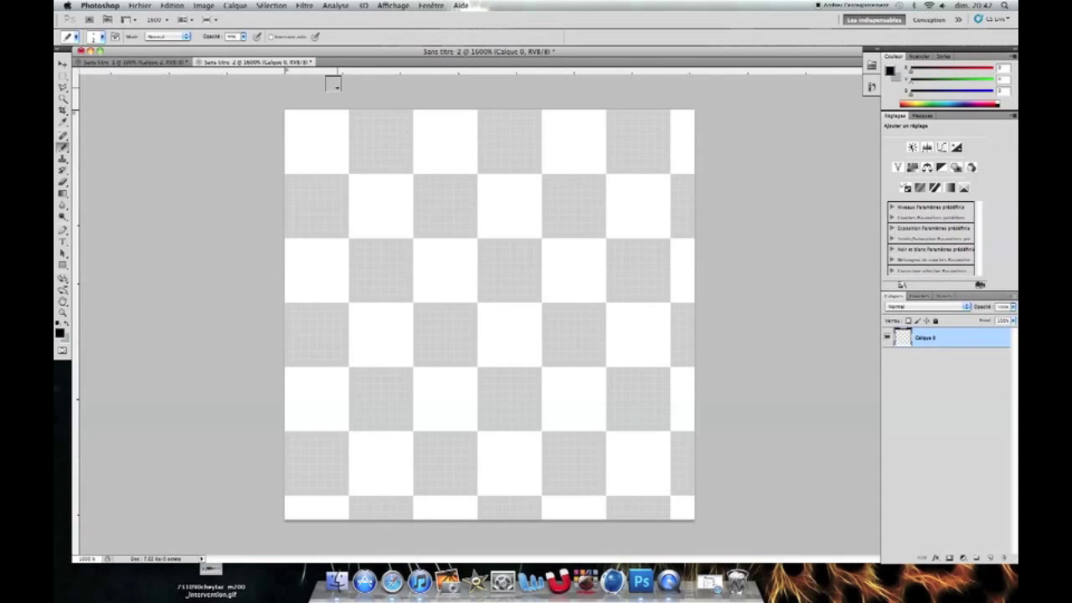
pyautogui.click(479, 117)
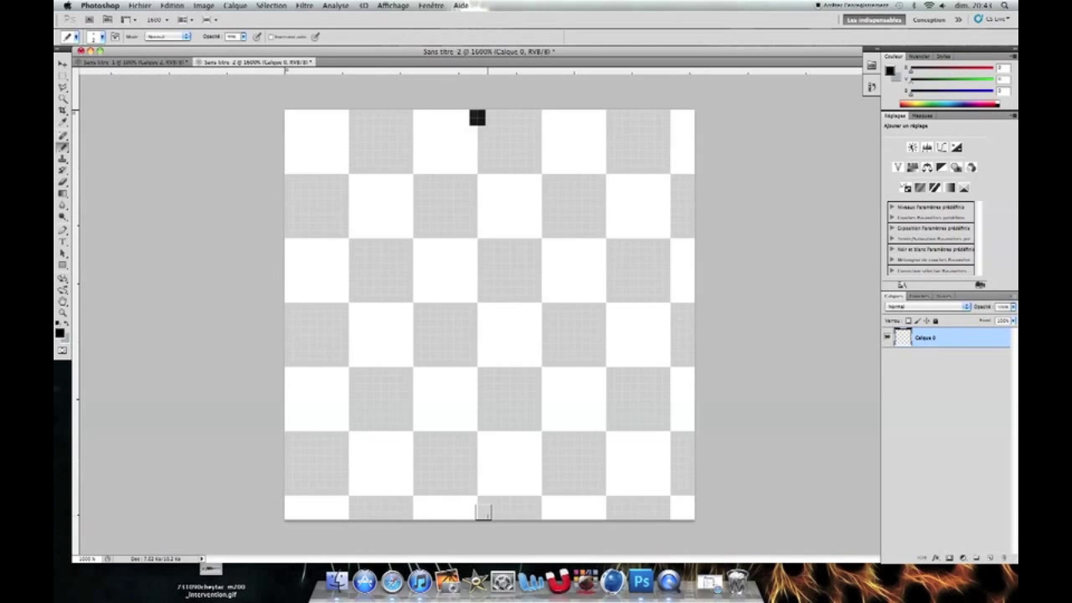
pyautogui.keyDown('shift'); pyautogui.click(483, 511); pyautogui.keyUp('shift')
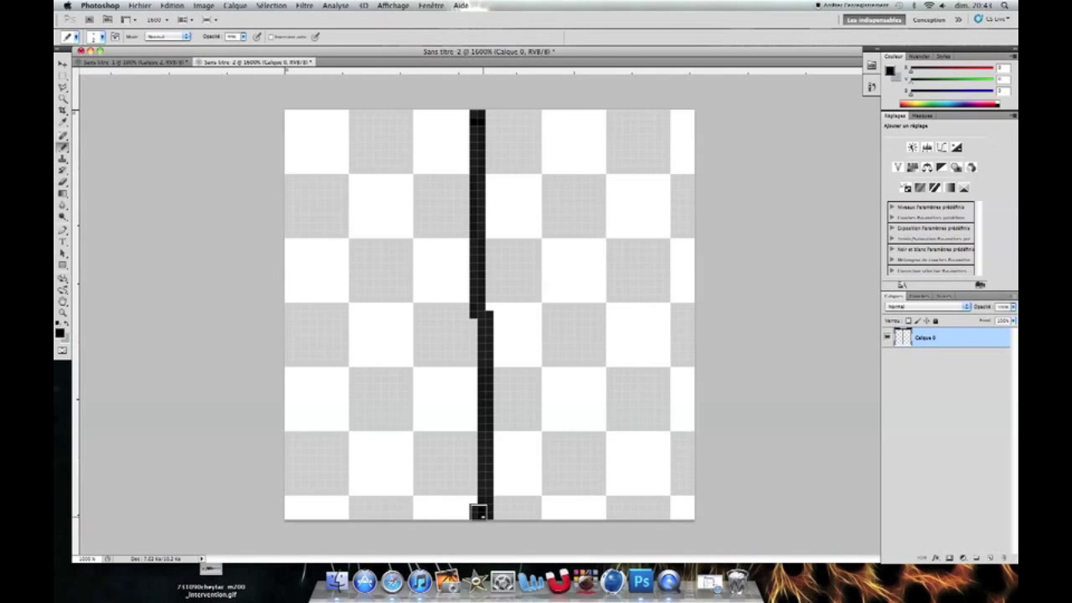
# Step: Even out the black vertical line with pencil strokes along both sides so it has one uniform thickness from the upper to the lower edge
pyautogui.click(474, 510)
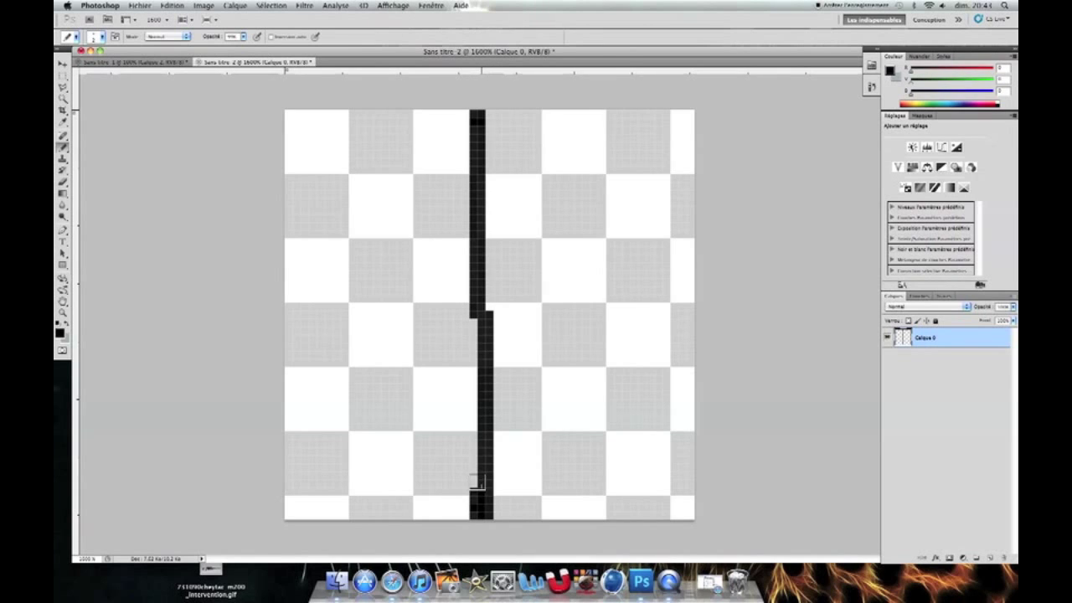
pyautogui.click(475, 482)
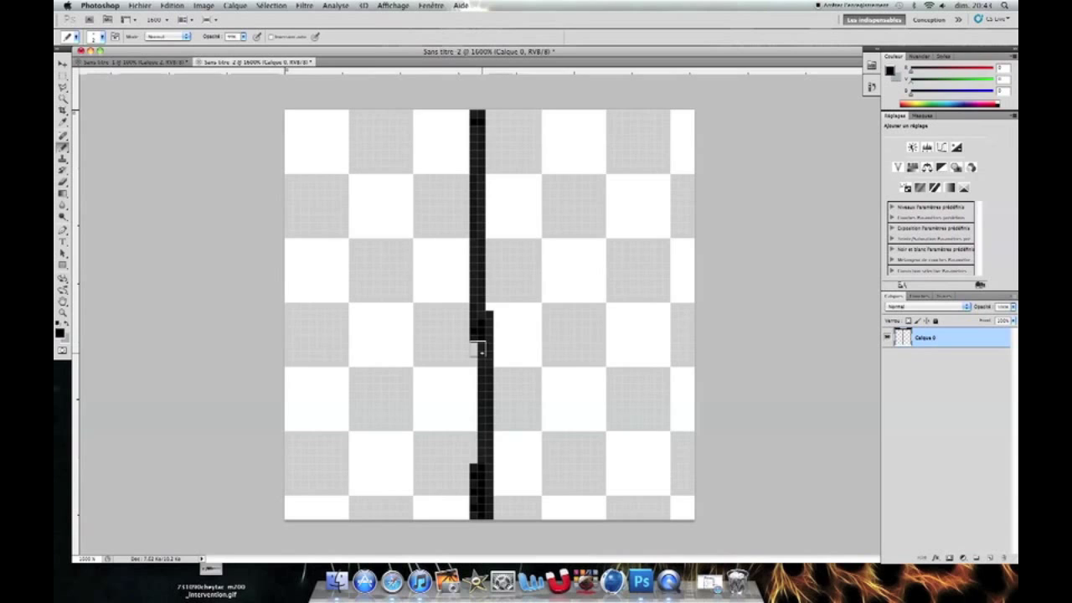
pyautogui.moveTo(481, 365); pyautogui.dragTo(478, 446)
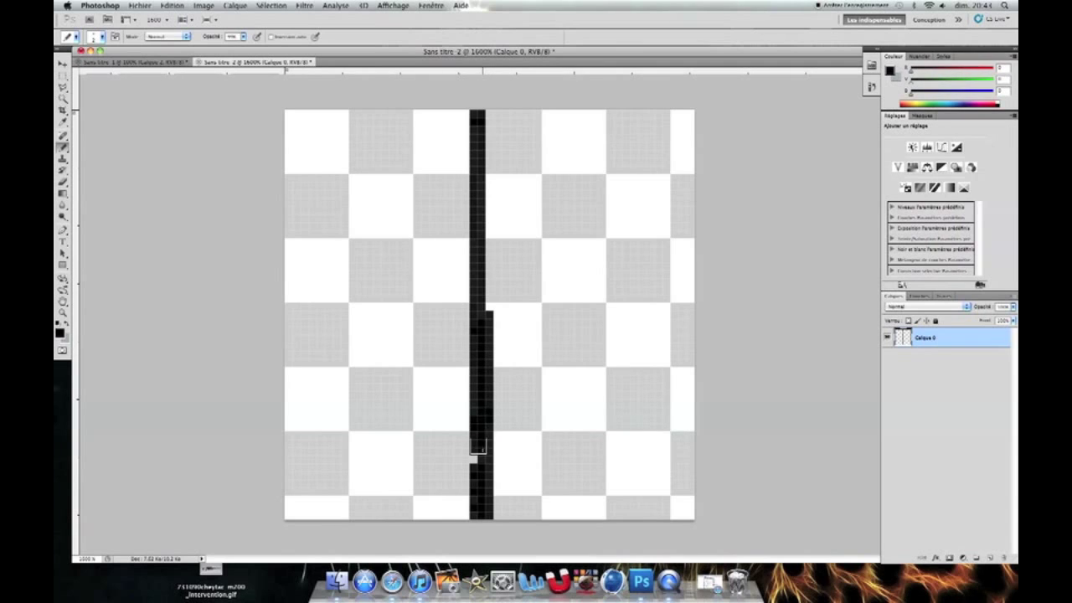
pyautogui.click(485, 303)
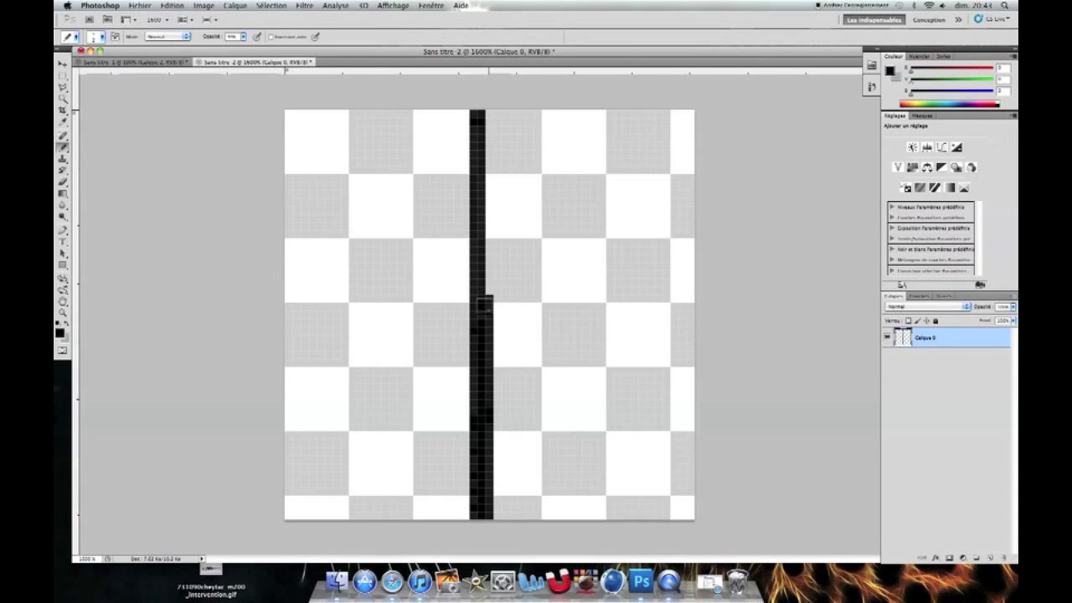
pyautogui.click(484, 288)
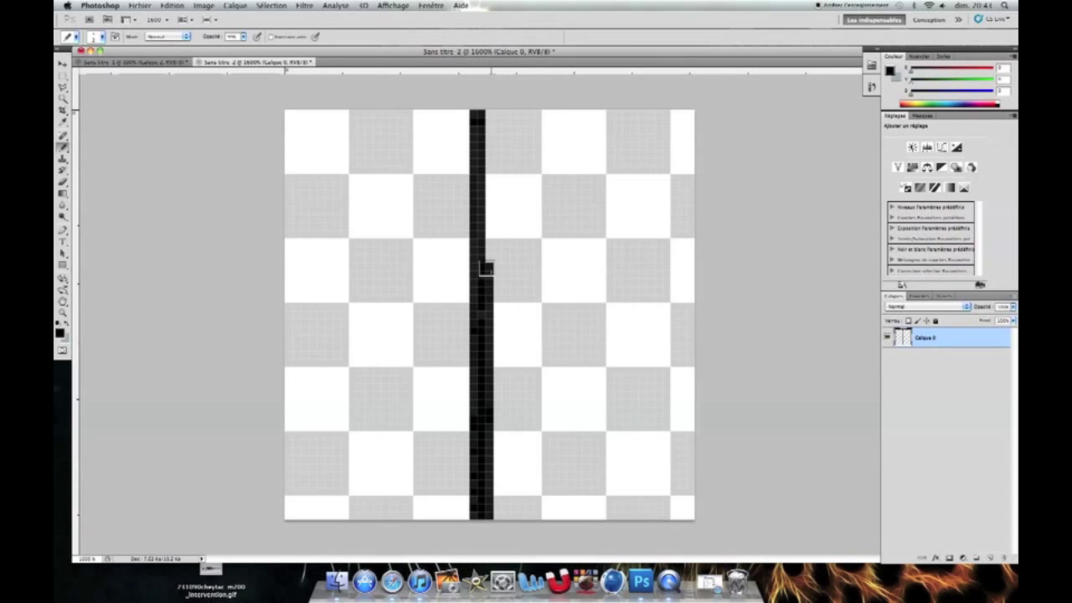
pyautogui.moveTo(485, 268); pyautogui.dragTo(490, 211)
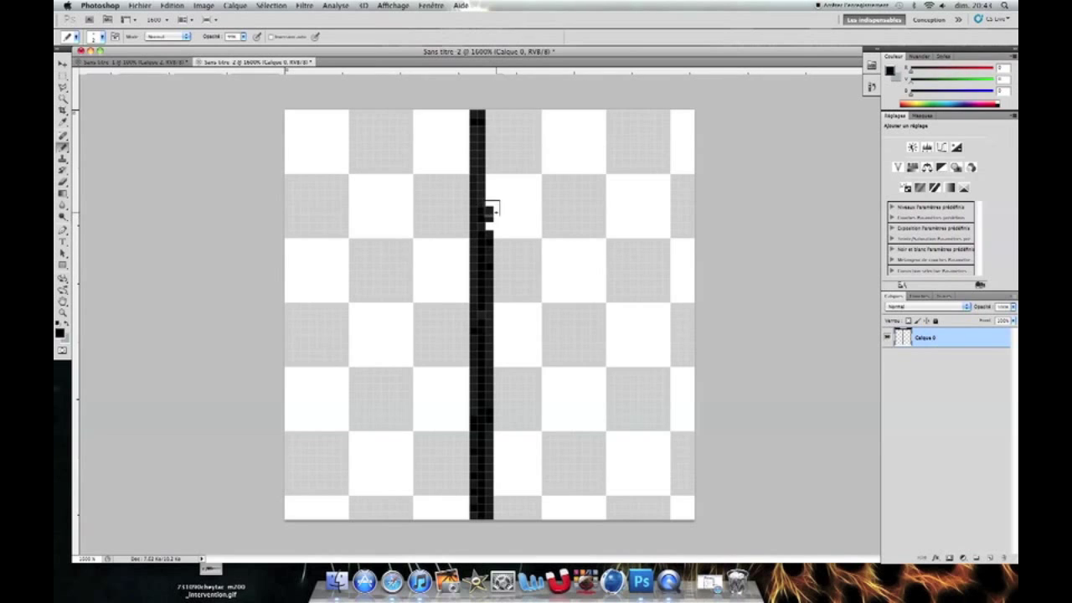
pyautogui.click(486, 114)
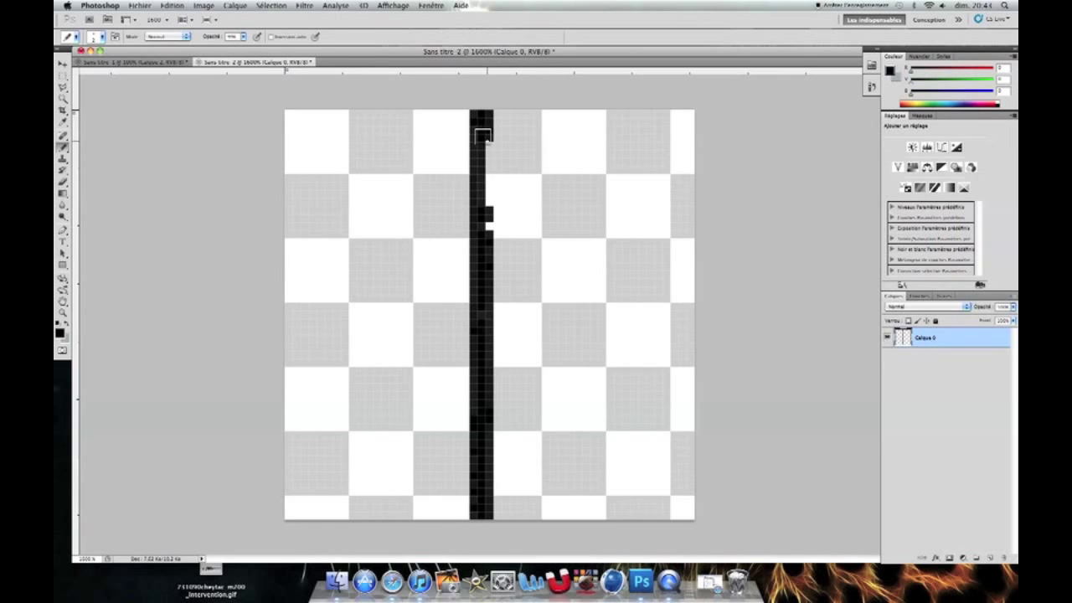
pyautogui.moveTo(482, 138); pyautogui.dragTo(487, 237)
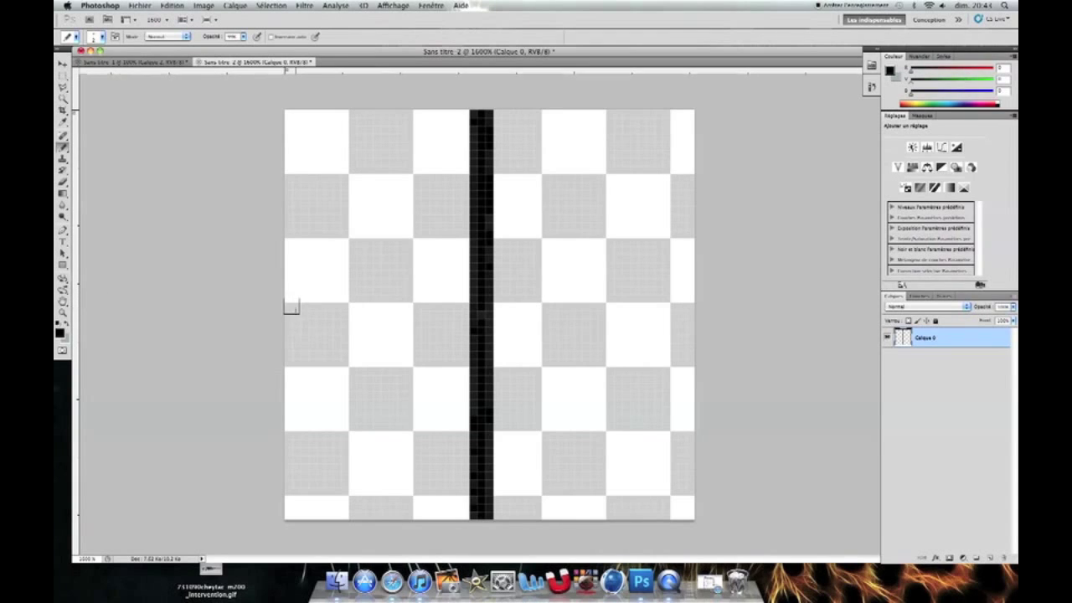
# Step: Draw a straight black horizontal pencil line across the middle of the canvas, from the left edge to the right edge
pyautogui.click(293, 310)
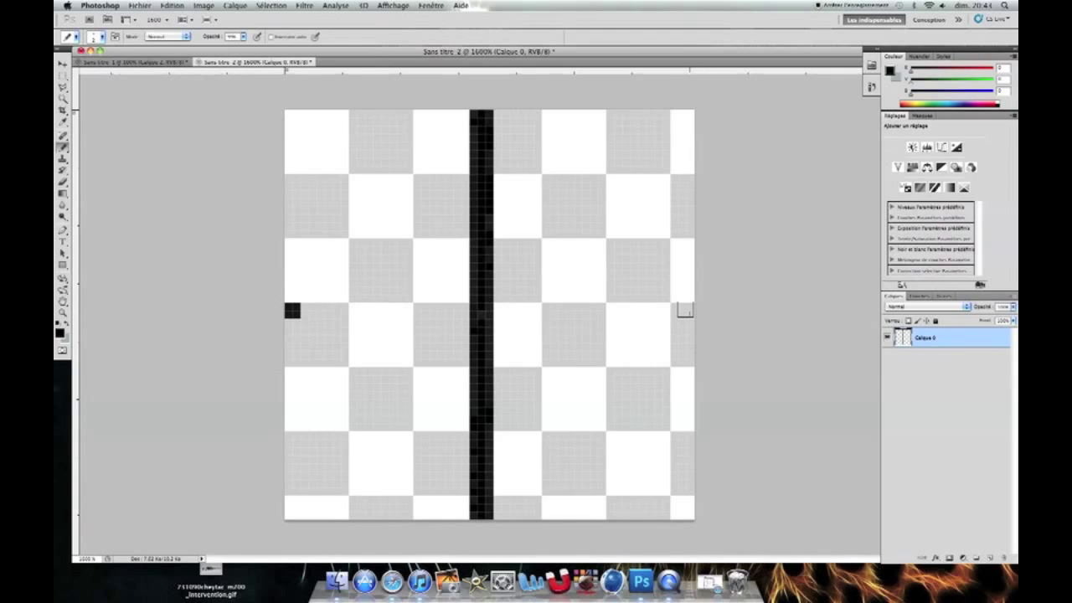
pyautogui.keyDown('shift'); pyautogui.click(685, 310); pyautogui.keyUp('shift')
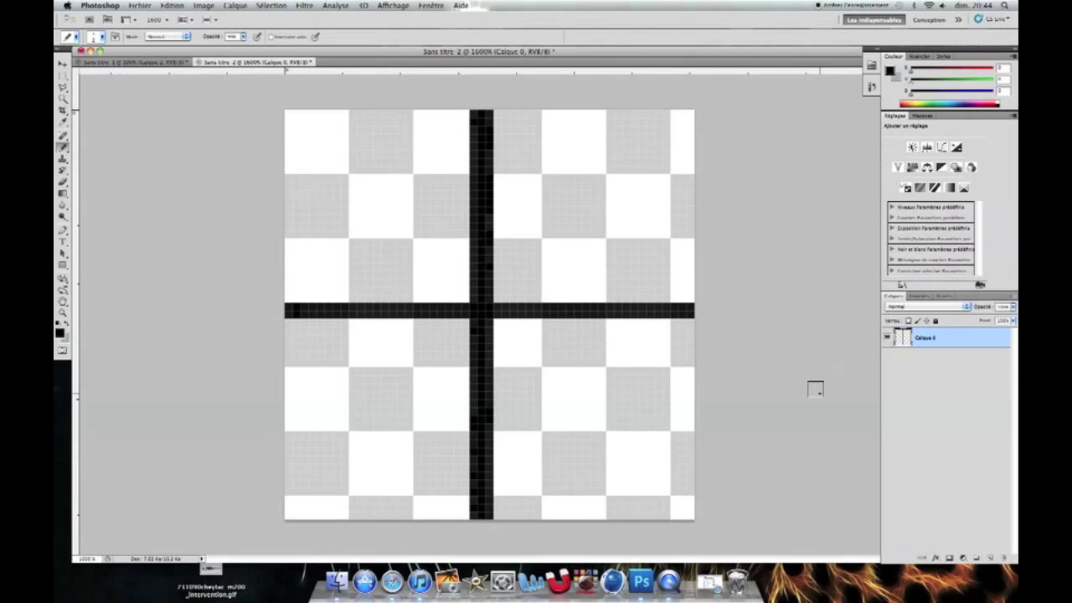
# Step: Set the foreground colour to bright red and recolour the black cross with the Paint Bucket
pyautogui.moveTo(62, 193); pyautogui.dragTo(97, 202)
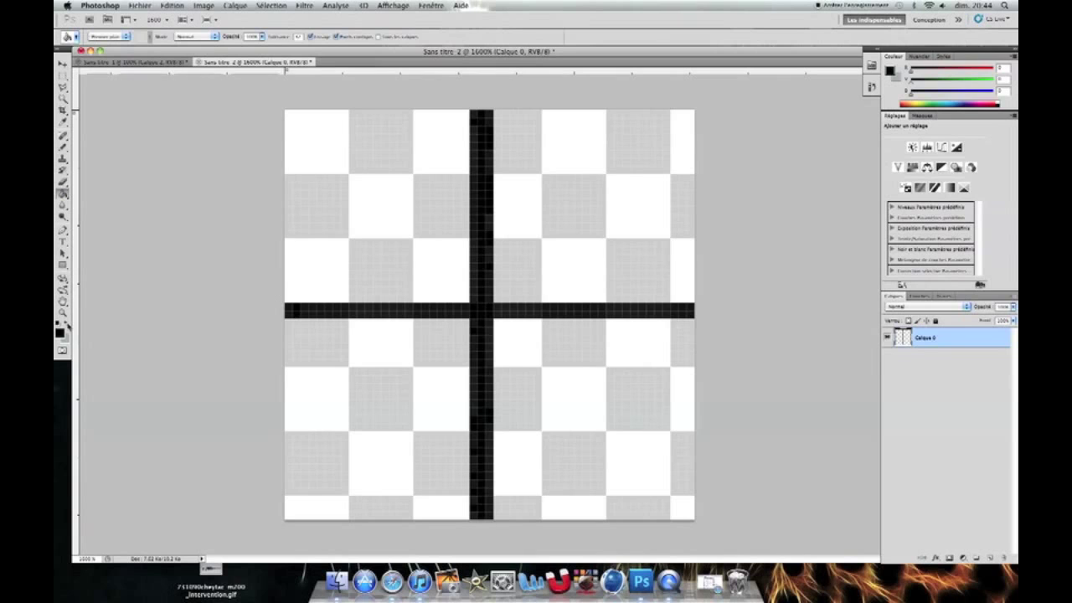
pyautogui.click(67, 326)
pyautogui.click(64, 335)
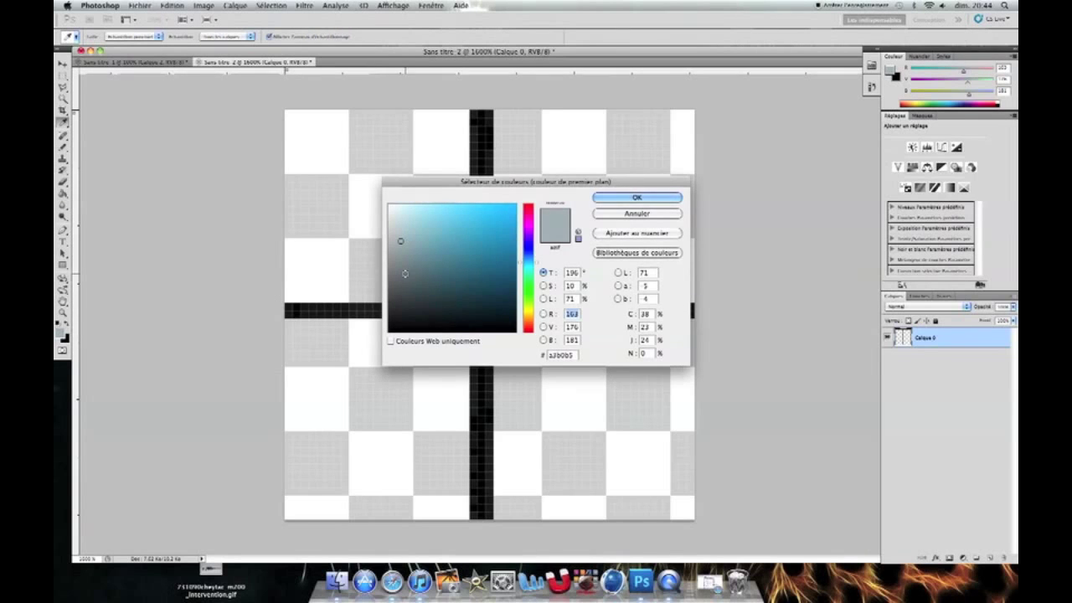
pyautogui.click(516, 208)
pyautogui.click(529, 205)
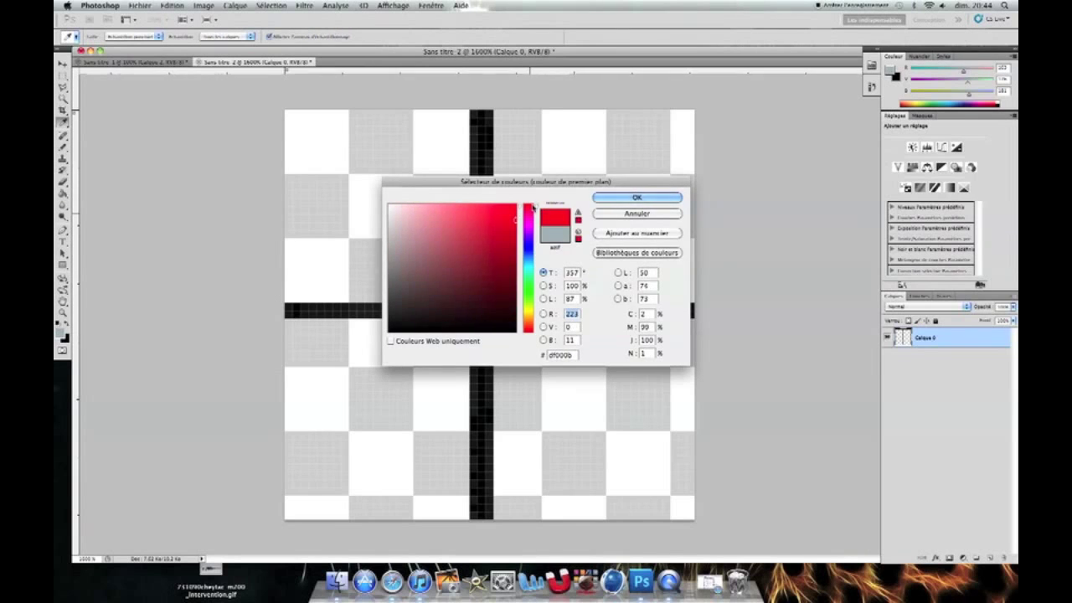
pyautogui.click(625, 198)
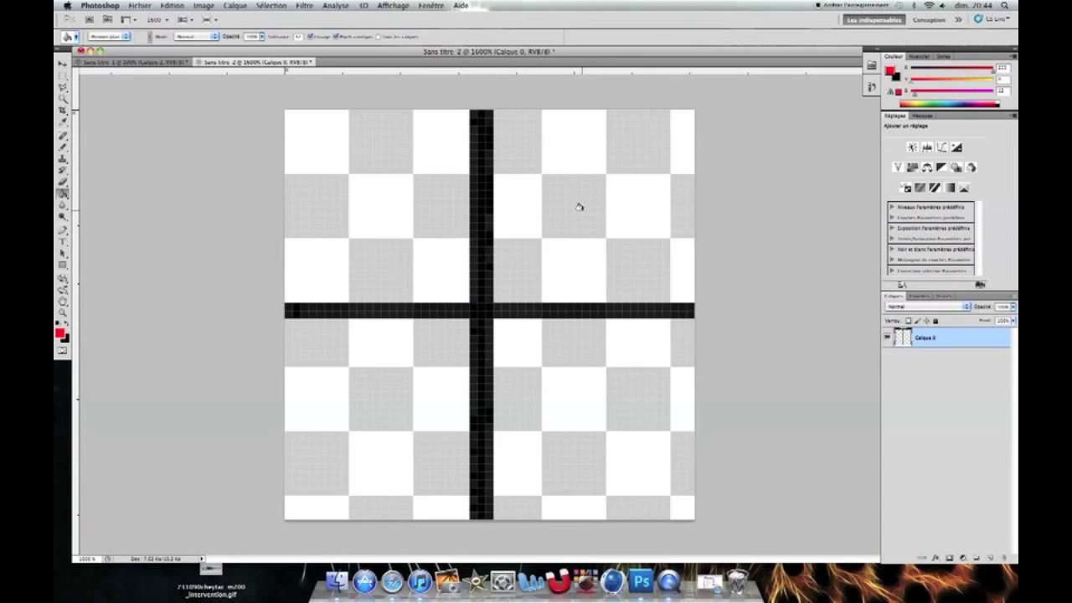
pyautogui.press('g')
pyautogui.click(475, 248)
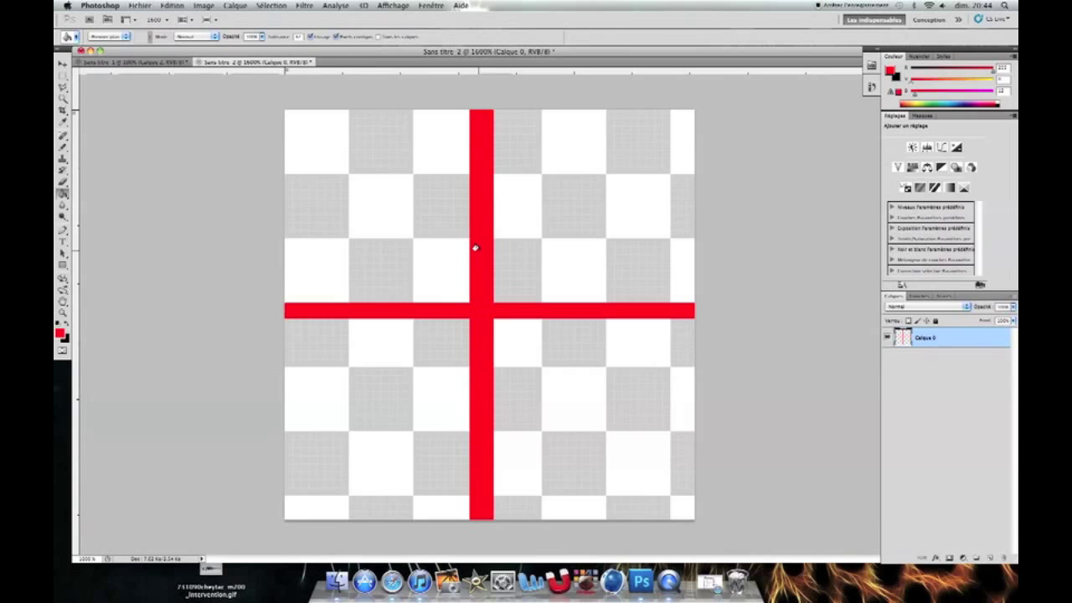
# Step: Swap the foreground colour back to black and fill the four transparent areas around the red cross
pyautogui.click(67, 326)
pyautogui.click(303, 217)
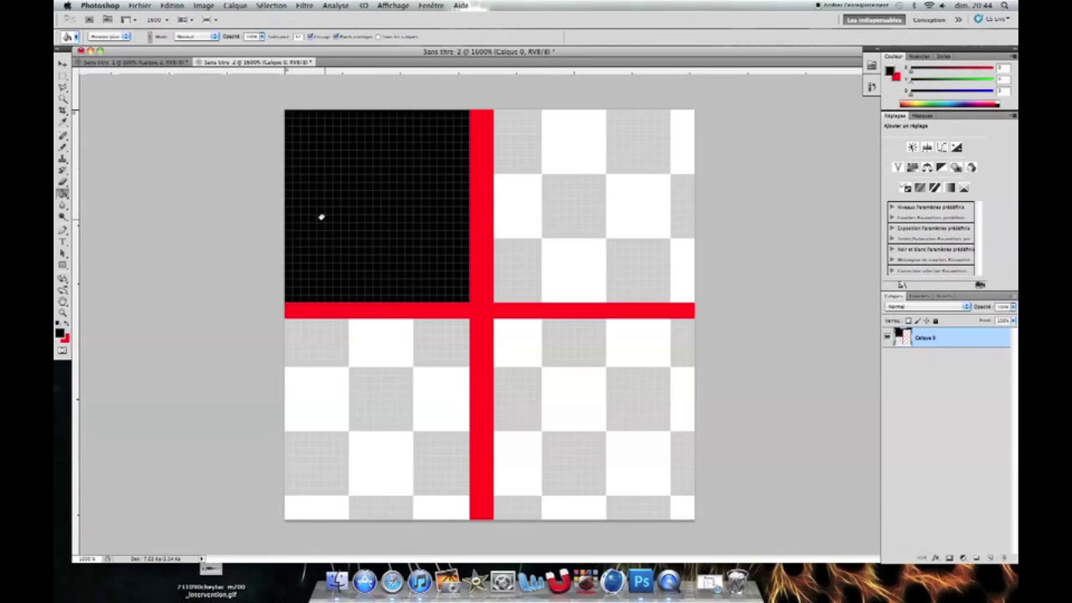
pyautogui.click(516, 219)
pyautogui.click(547, 354)
pyautogui.click(423, 395)
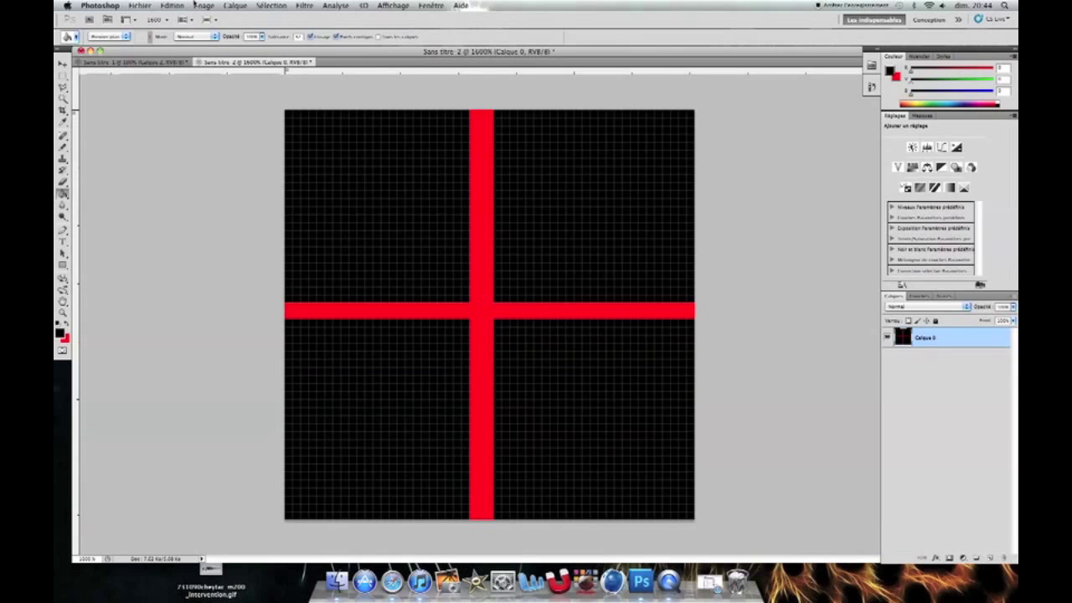
# Step: Define the red-on-black cross tile as a pattern named Carreau
pyautogui.click(139, 5)
pyautogui.moveTo(162, 5)
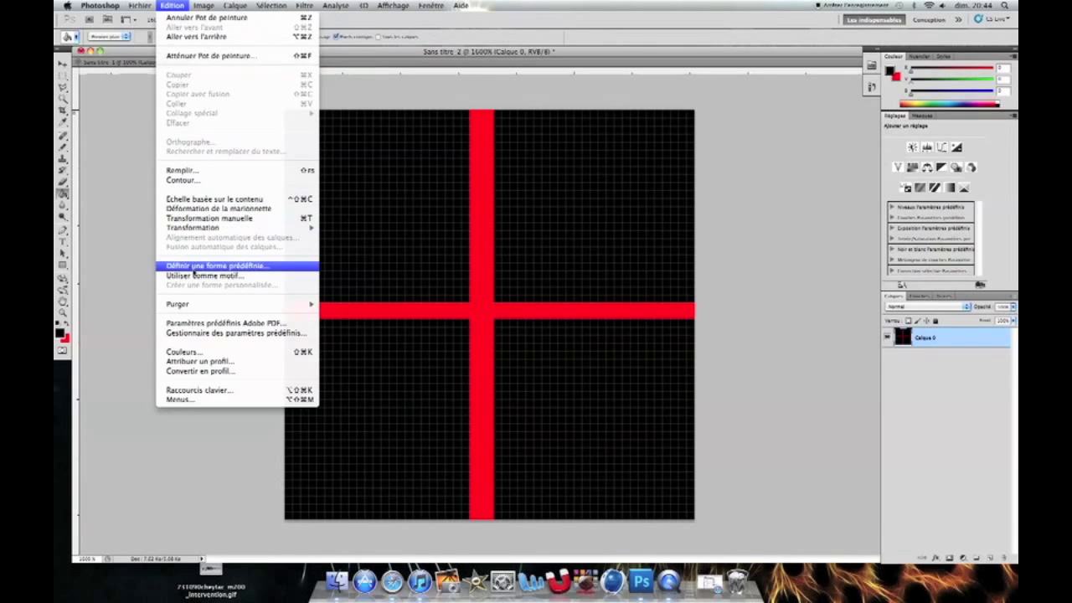
pyautogui.click(195, 279)
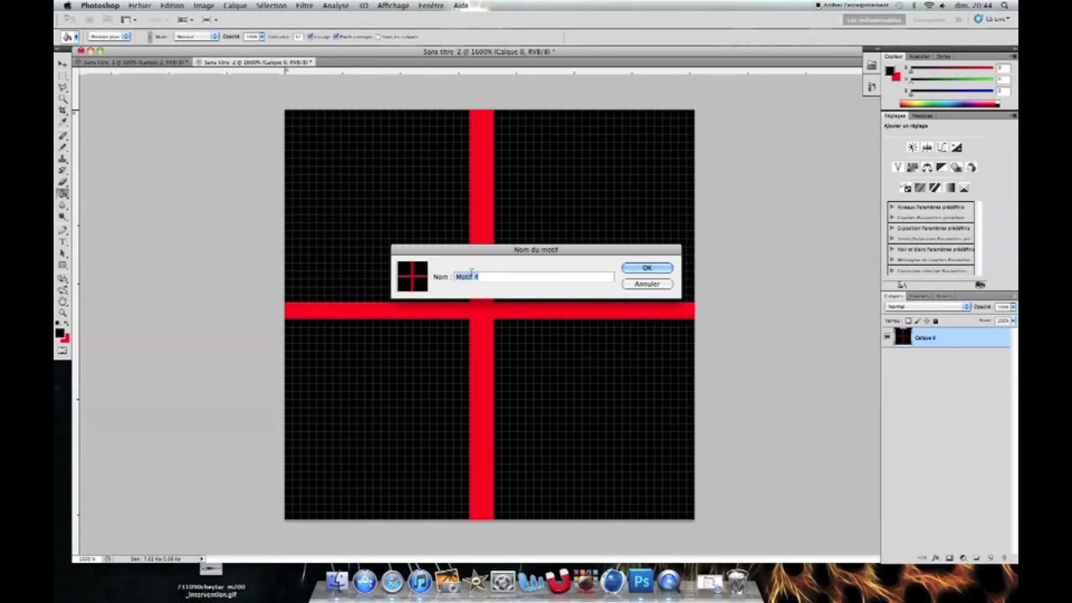
pyautogui.write('Carreau')
pyautogui.press('Return')
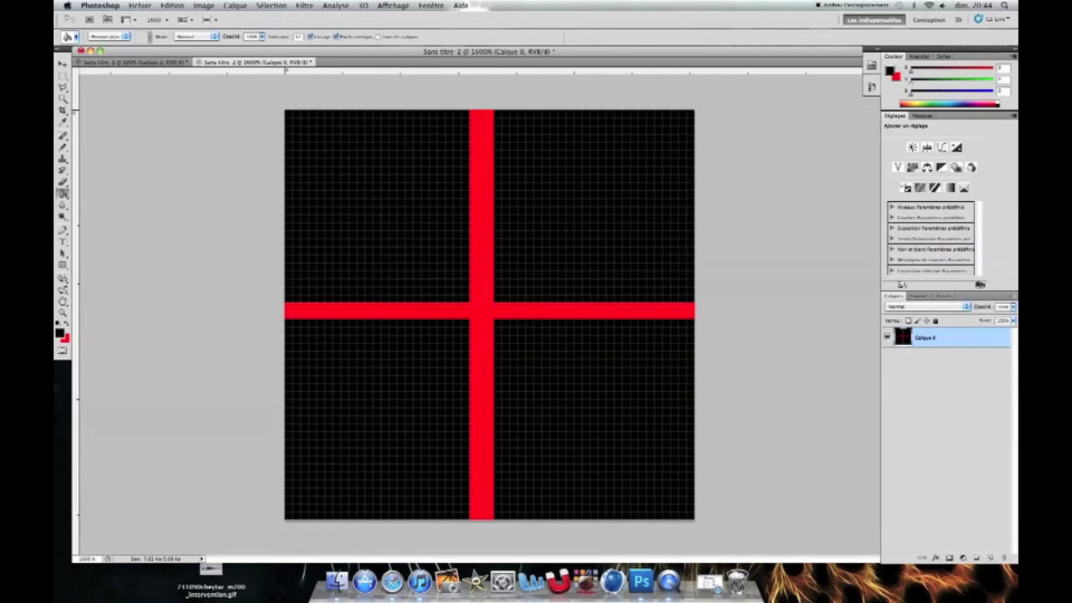
# Step: Create a new blank document of 1280 × 720 pixels at resolution 72 with a white background
pyautogui.hotkey('ctrl', 'Tab')
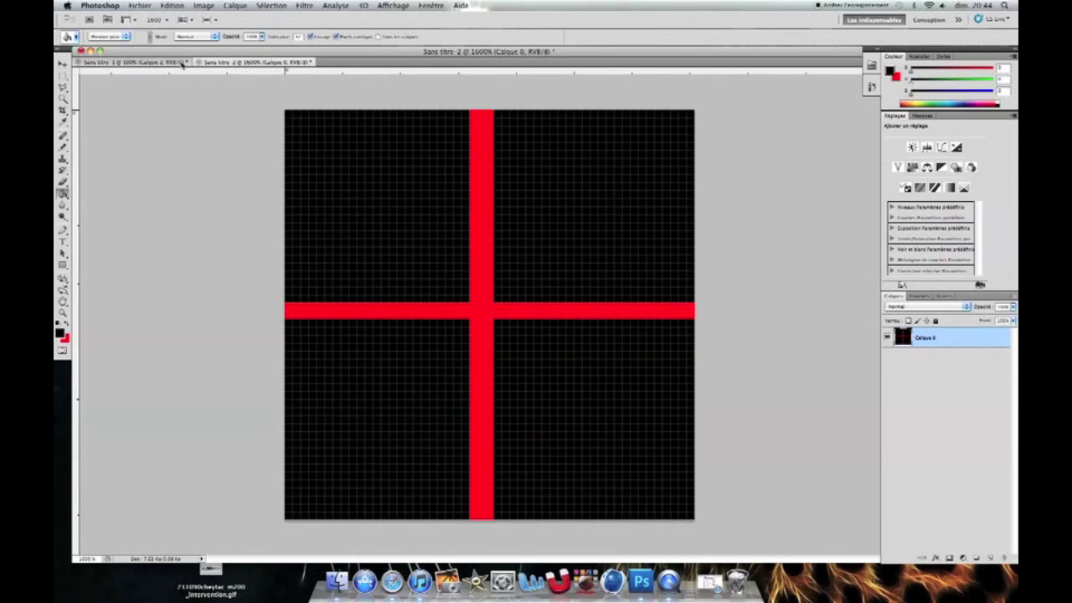
pyautogui.hotkey('ctrl', 'Tab')
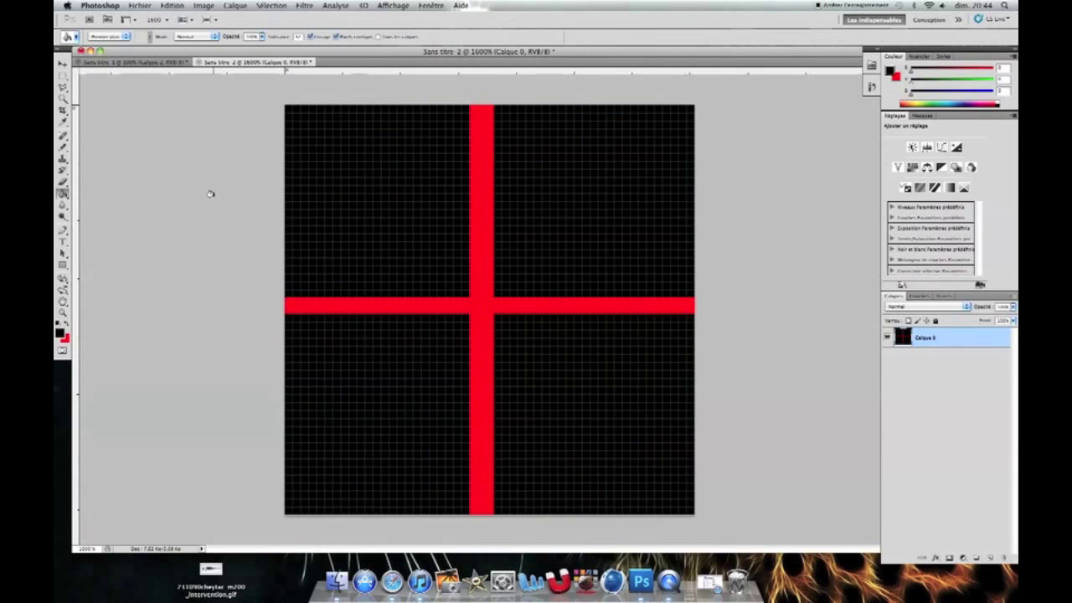
pyautogui.click(141, 5)
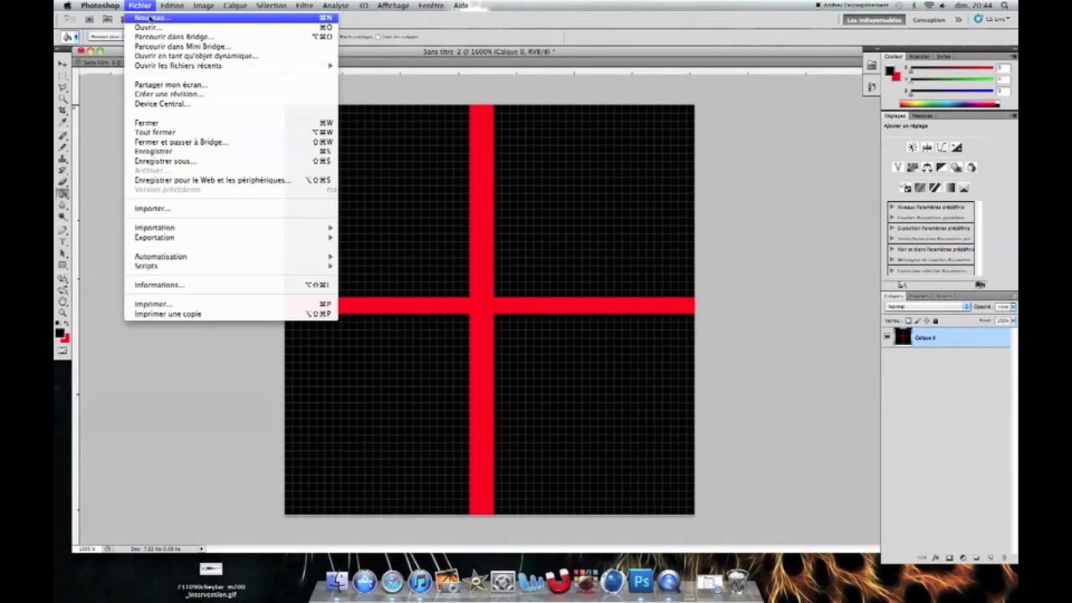
pyautogui.click(146, 17)
pyautogui.press('Tab')
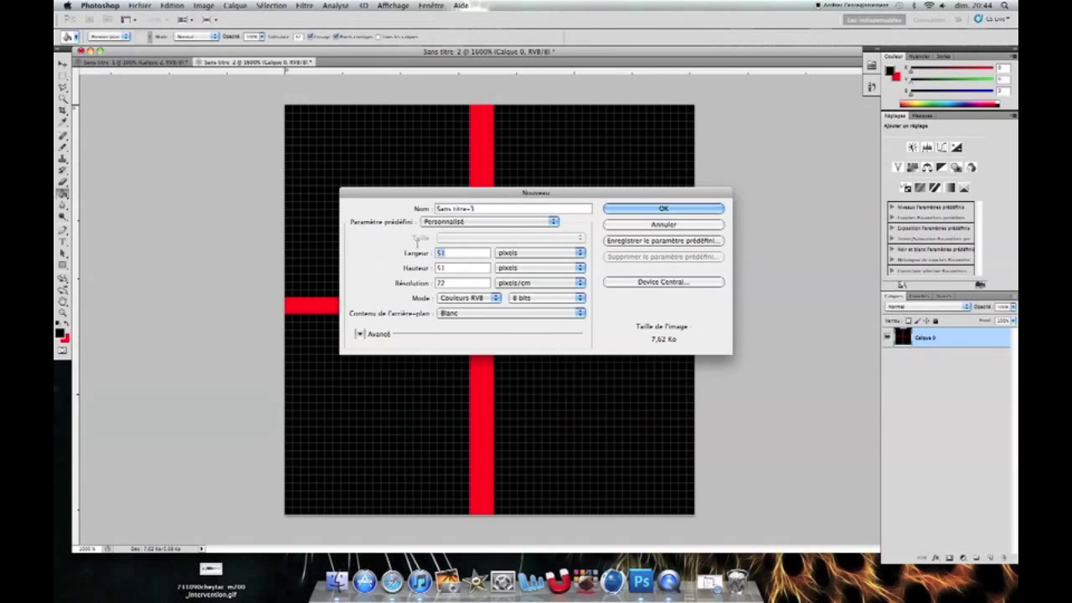
pyautogui.write('1280')
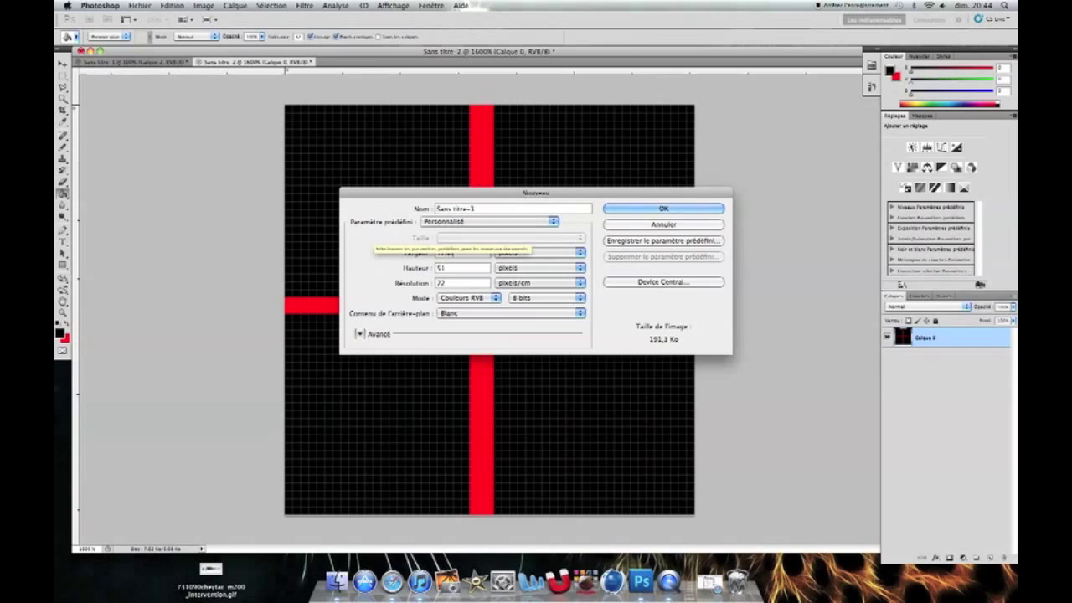
pyautogui.press('Tab')
pyautogui.write('720')
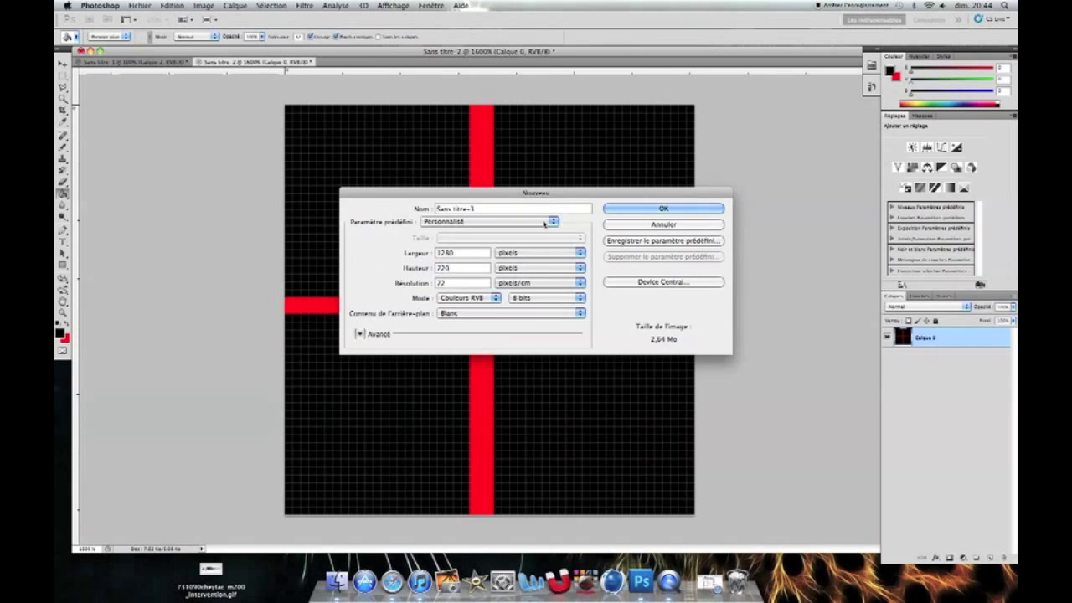
pyautogui.click(629, 209)
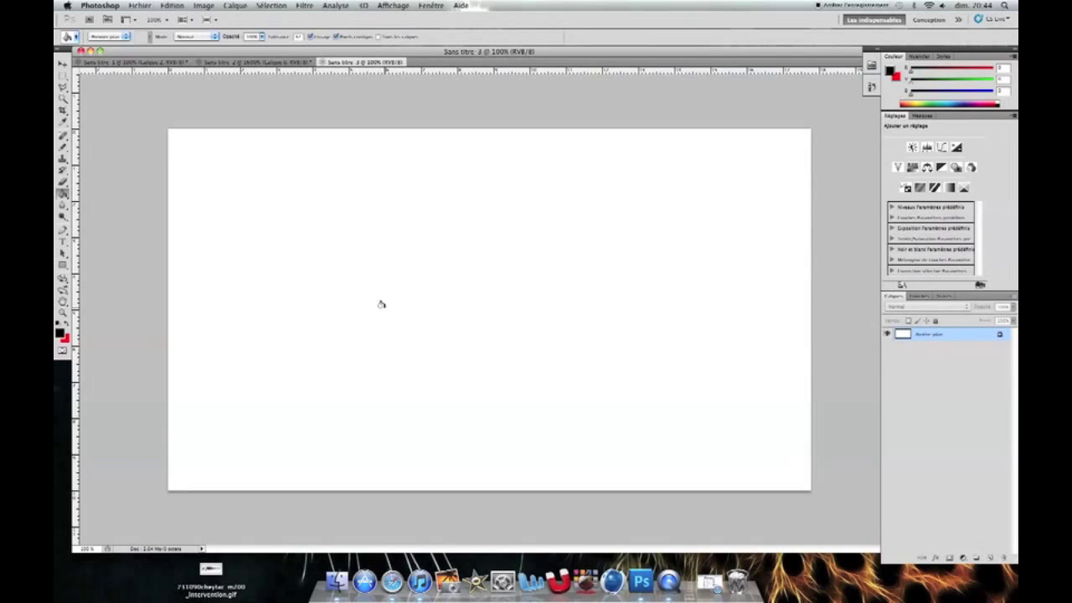
# Step: Convert the background into the normal layer Calque 0 and give it a Pattern Overlay using the red-on-black cross pattern
pyautogui.doubleClick(1004, 339)
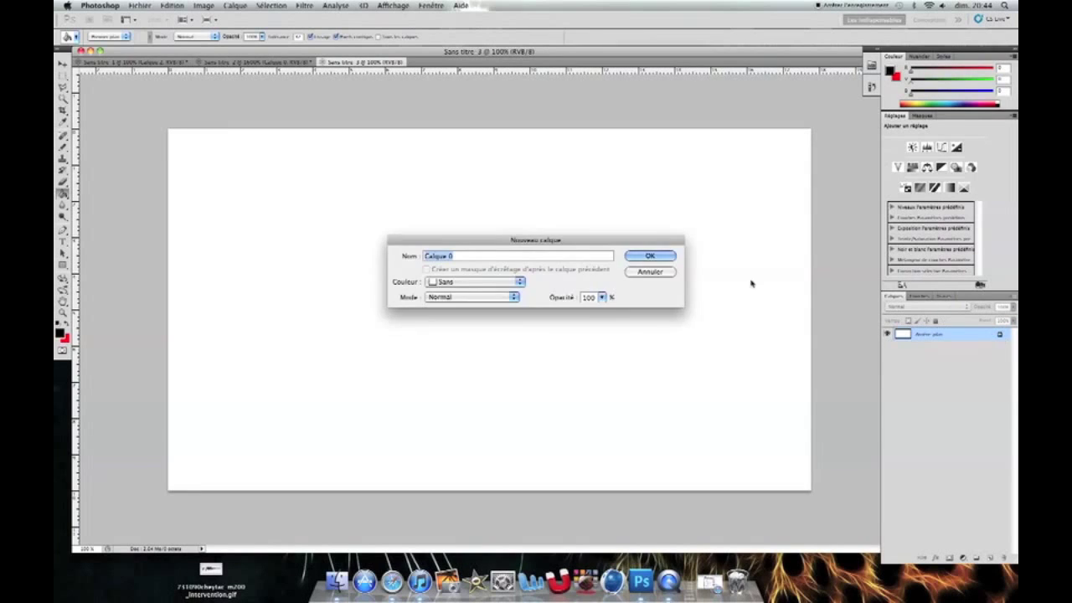
pyautogui.click(670, 260)
pyautogui.doubleClick(903, 335)
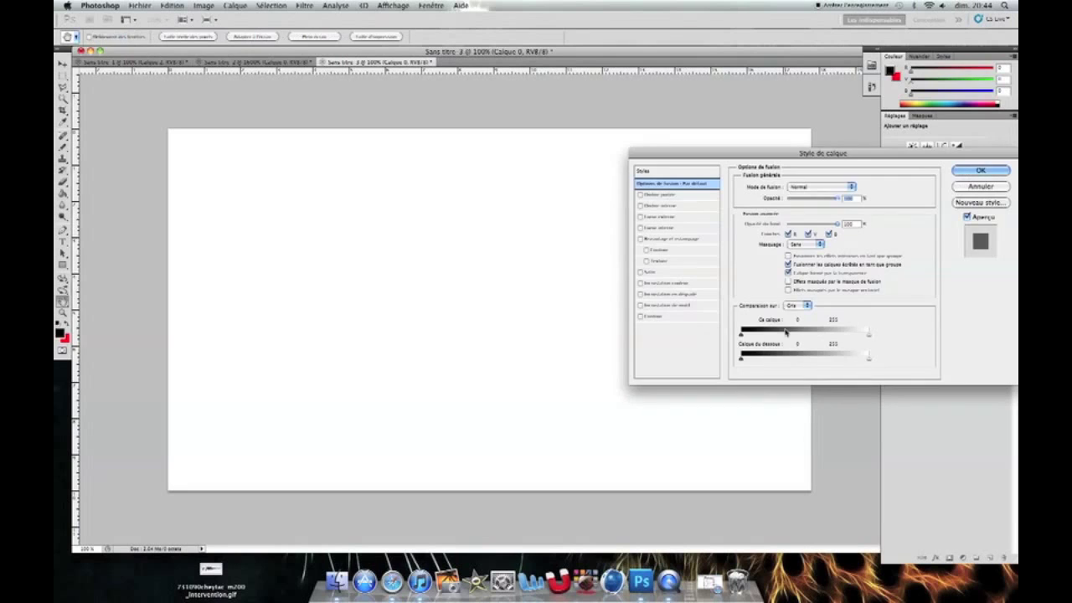
pyautogui.click(641, 306)
pyautogui.click(662, 305)
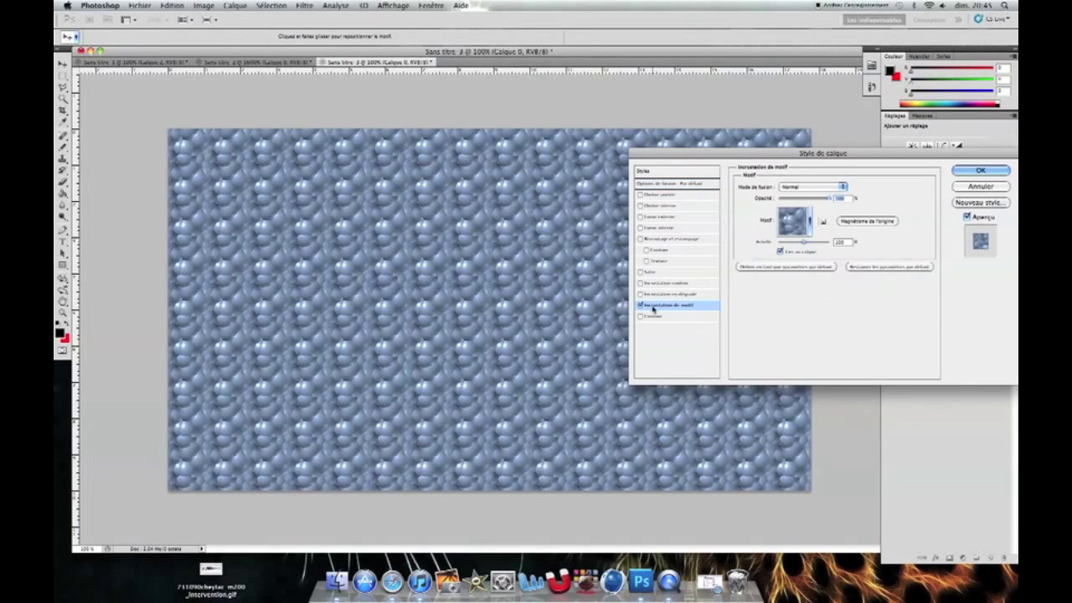
pyautogui.click(810, 221)
pyautogui.click(826, 250)
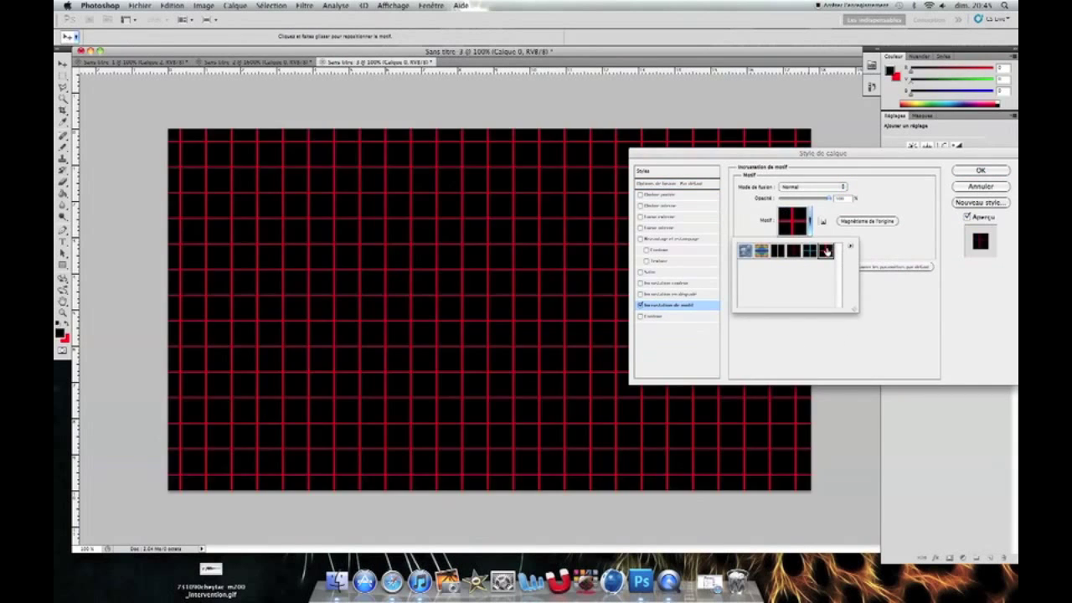
# Step: Reduce the pattern overlay's scale to about 63% for a denser grid, keep opacity at 100%, and apply the layer style
pyautogui.click(760, 156)
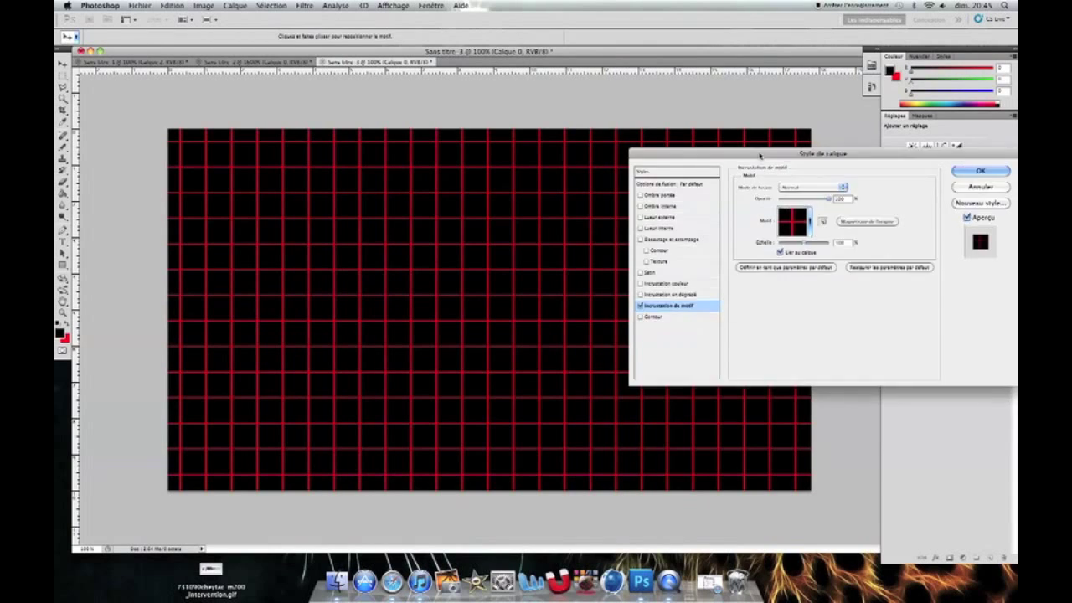
pyautogui.moveTo(761, 157); pyautogui.dragTo(706, 134)
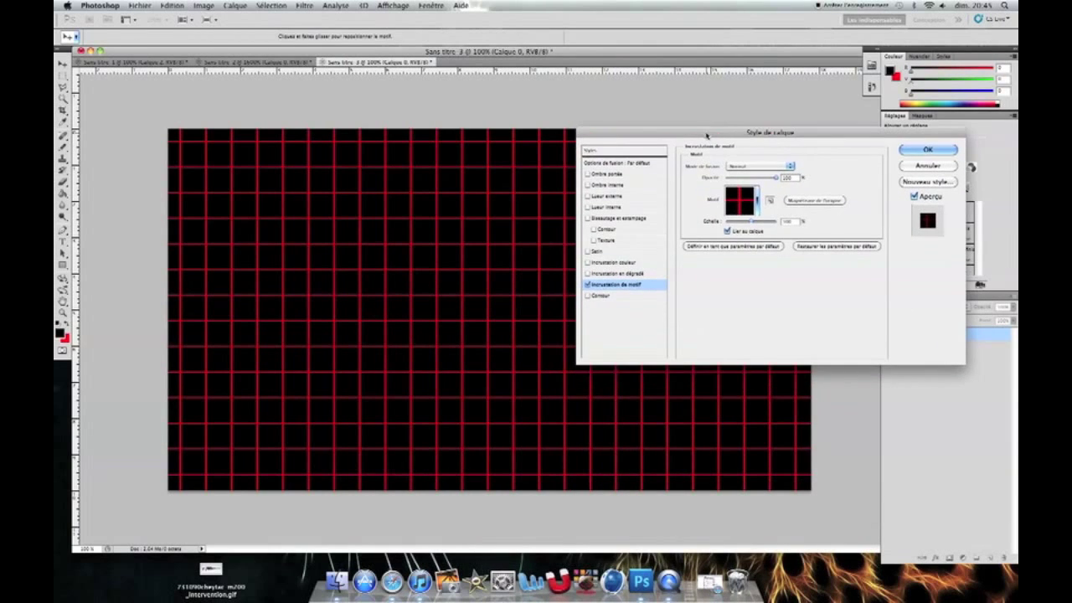
pyautogui.moveTo(775, 178)
pyautogui.mouseDown()
pyautogui.moveTo(759, 179)
pyautogui.moveTo(779, 179)
pyautogui.mouseUp()
pyautogui.moveTo(746, 222); pyautogui.dragTo(742, 222)
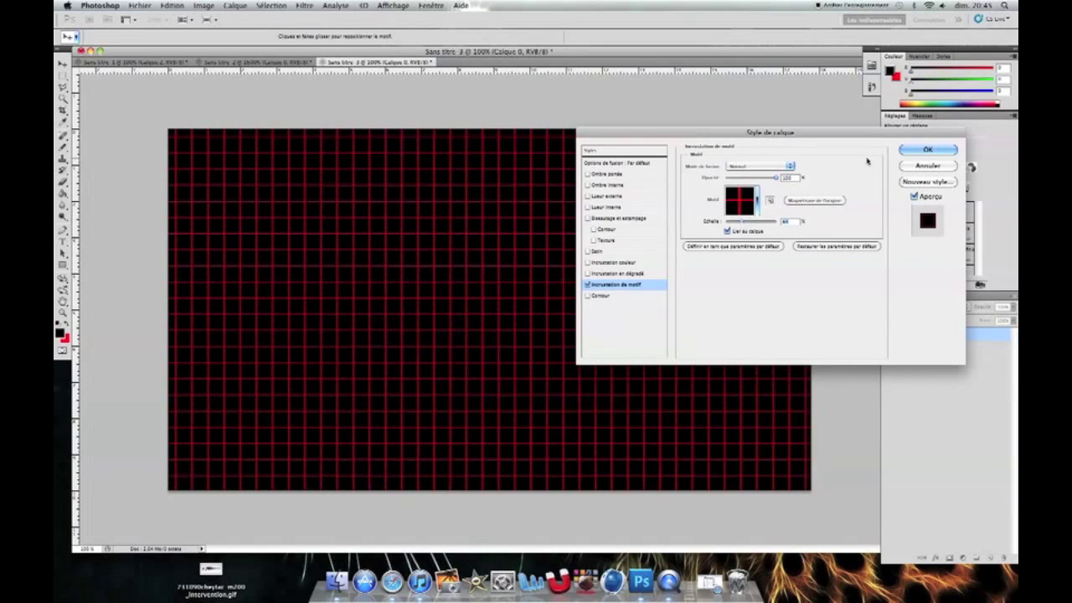
pyautogui.click(925, 149)
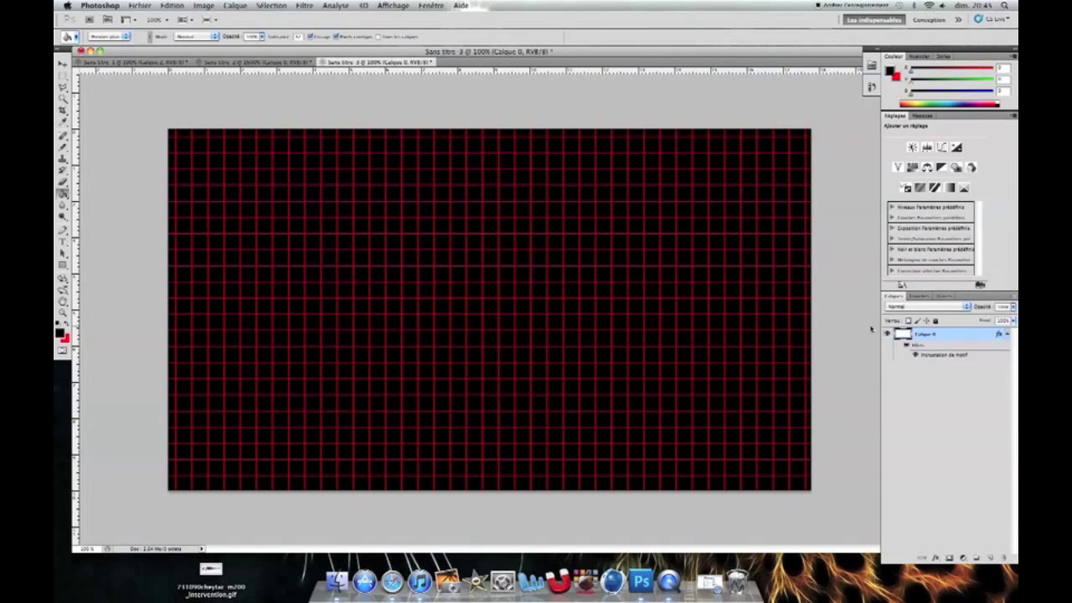
# Step: Use the Gradient tool to draw a radial transparent-to-black gradient on Calque 0, from right of the canvas centre towards its left side
pyautogui.click(62, 193)
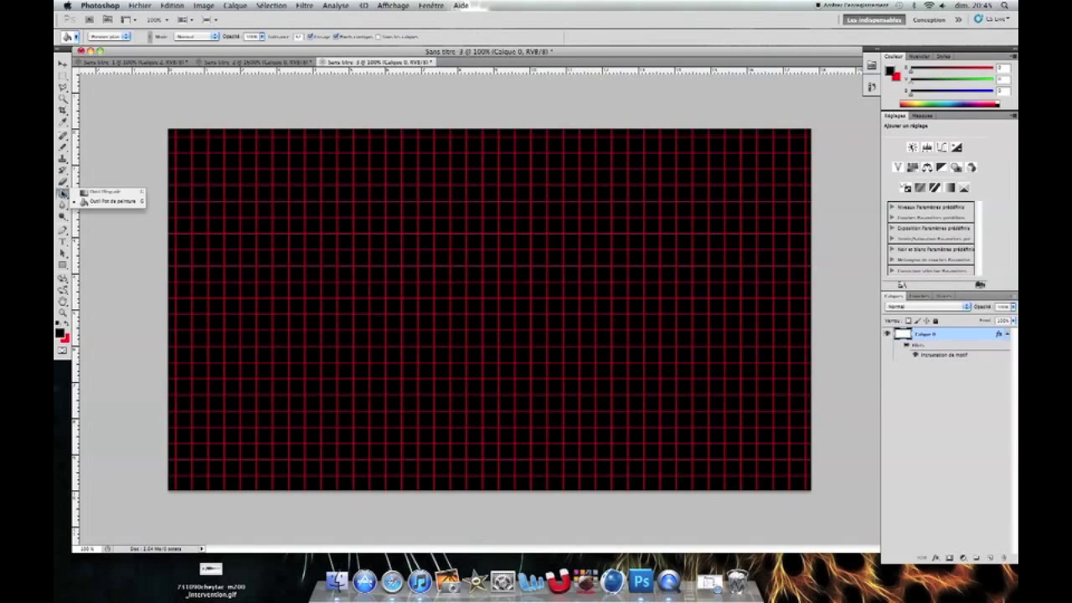
pyautogui.click(93, 192)
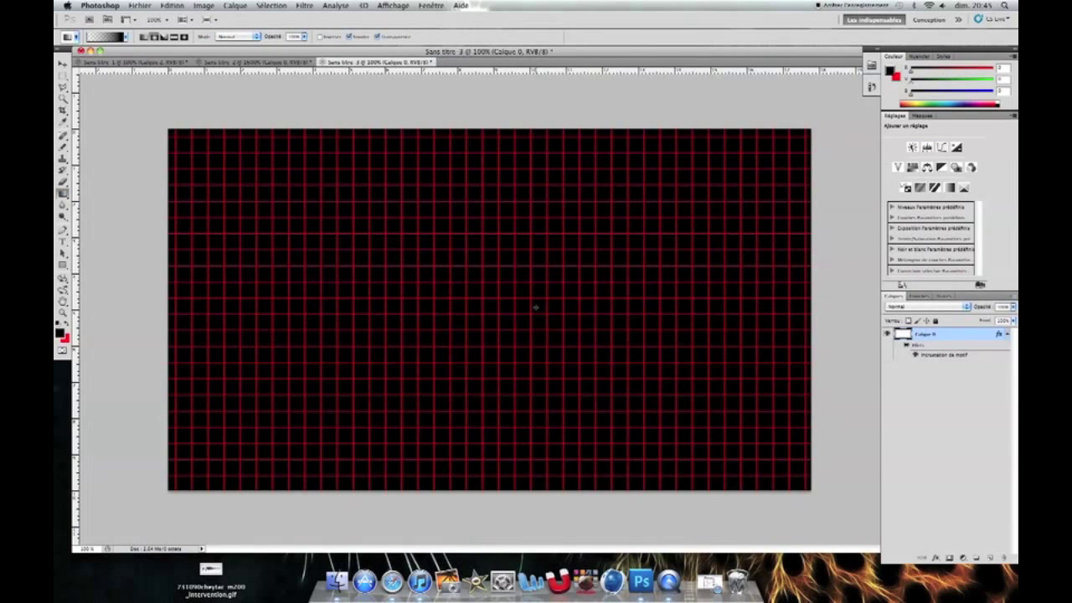
pyautogui.moveTo(653, 299); pyautogui.dragTo(256, 298)
# Step: Add a new layer above the grid and draw a radial transparent-to-black gradient leftwards across it, fading the grid into black
pyautogui.press('super+shift+n')
pyautogui.press('Return')
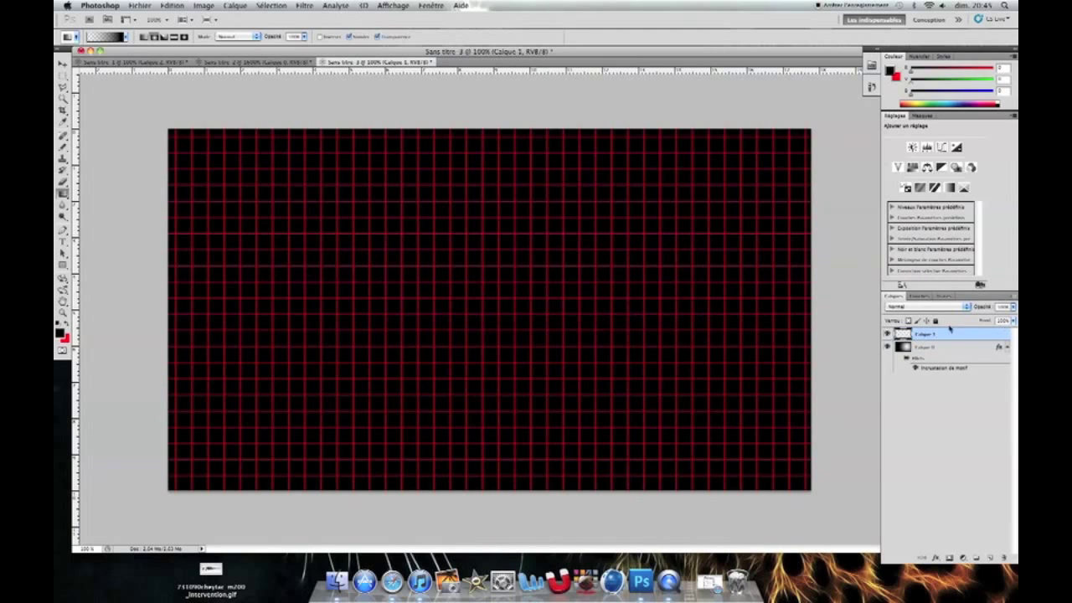
pyautogui.moveTo(651, 288); pyautogui.dragTo(288, 293)
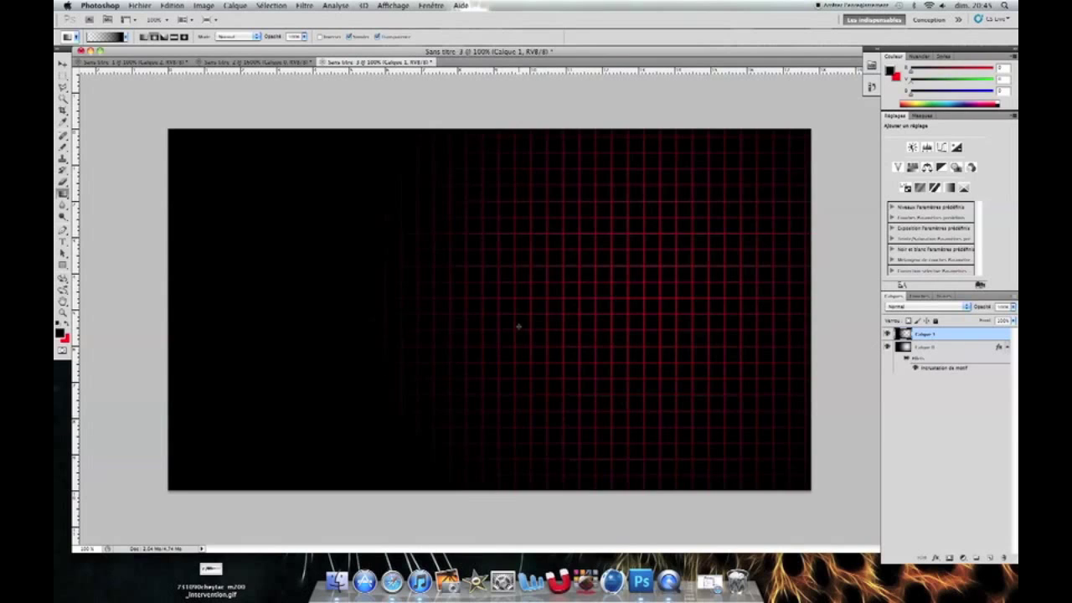
# Step: View the red cross tile document again and return to the faded grid document
pyautogui.click(284, 62)
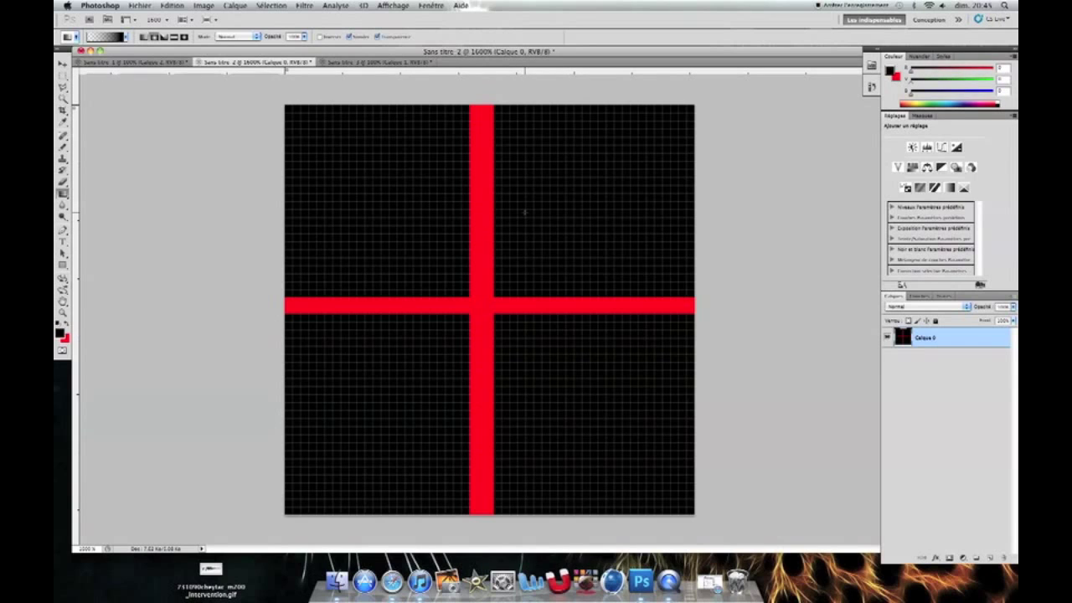
pyautogui.hotkey('ctrl', 'Tab')
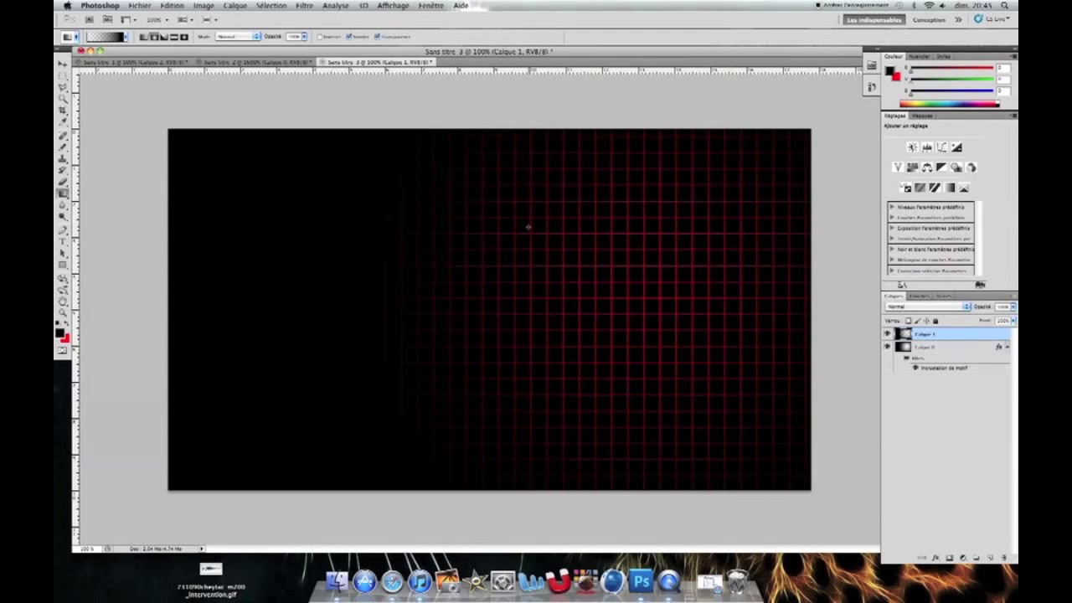
pyautogui.press('F10')
pyautogui.click(530, 243)
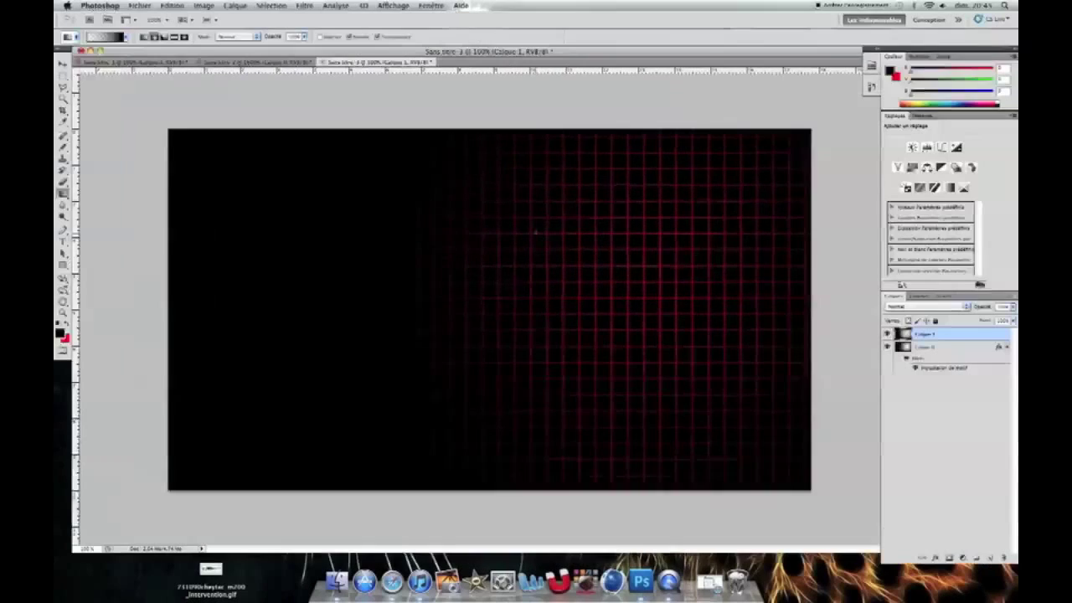